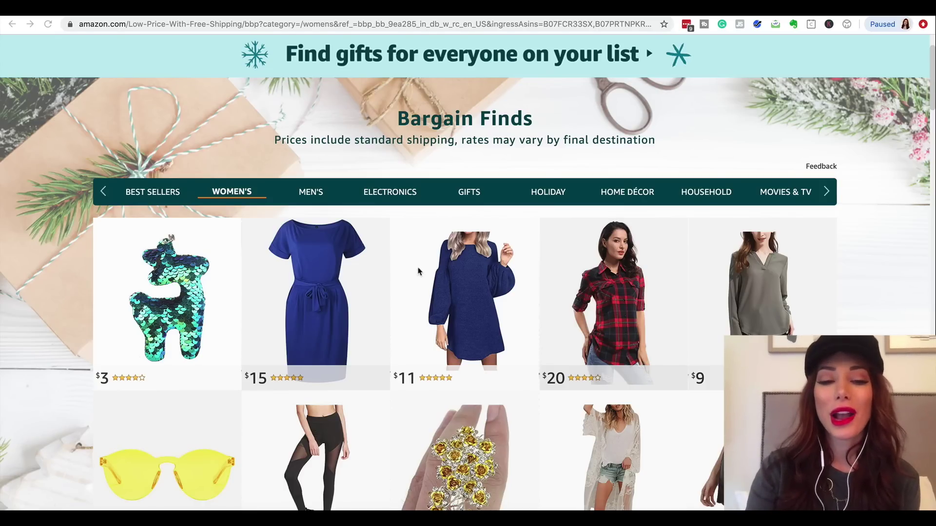
# - Open the Last-Minute Deals page from the Bargain Finds page
pyautogui.scroll(-2, 583, 275)
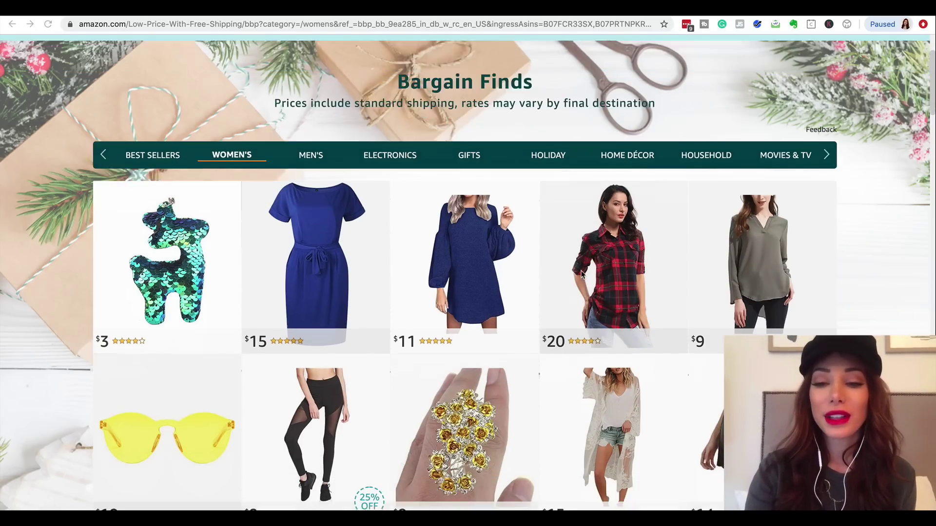
pyautogui.scroll(2, 369, 307)
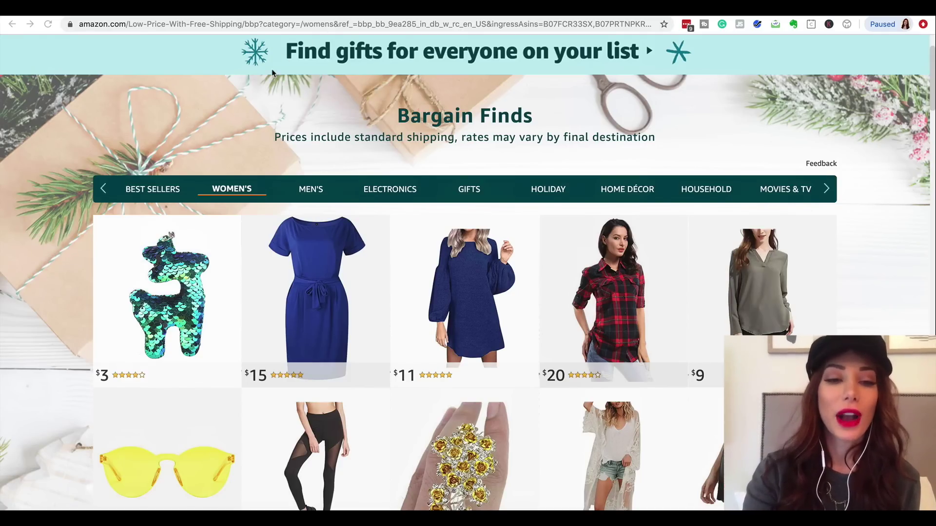
pyautogui.scroll(3, 242, 130)
pyautogui.click(52, 72)
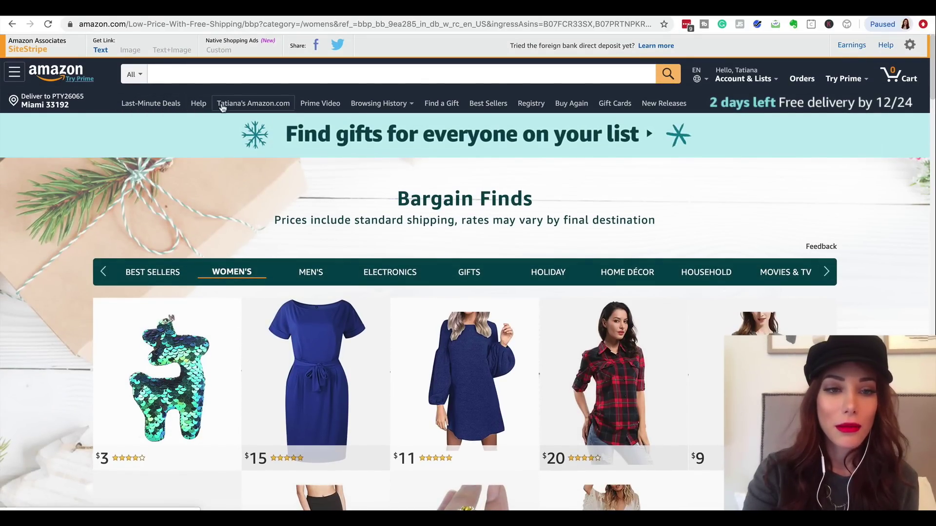
pyautogui.click(165, 104)
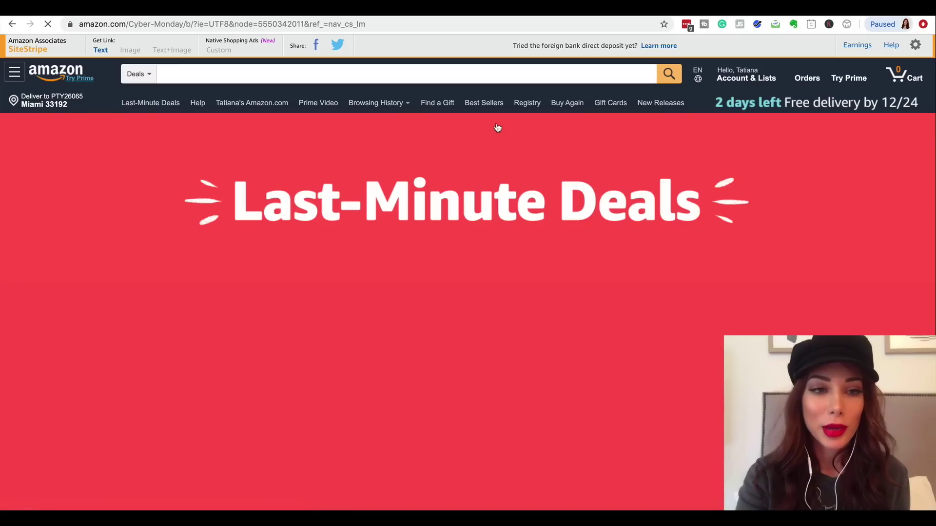
# - Open the ZIONOR Skiing Products deal from the deals list, and open its first ski snowboard snow goggles listing
pyautogui.scroll(-3, 498, 127)
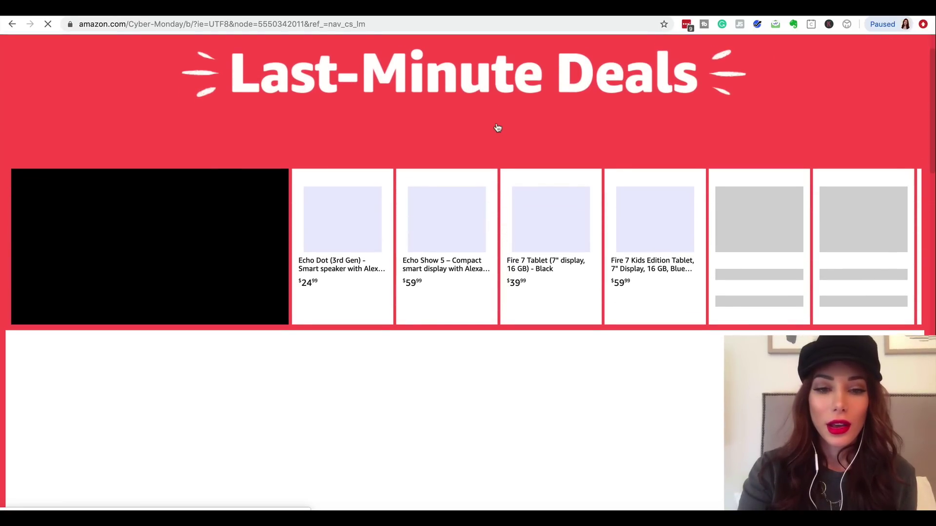
pyautogui.scroll(-2, 498, 128)
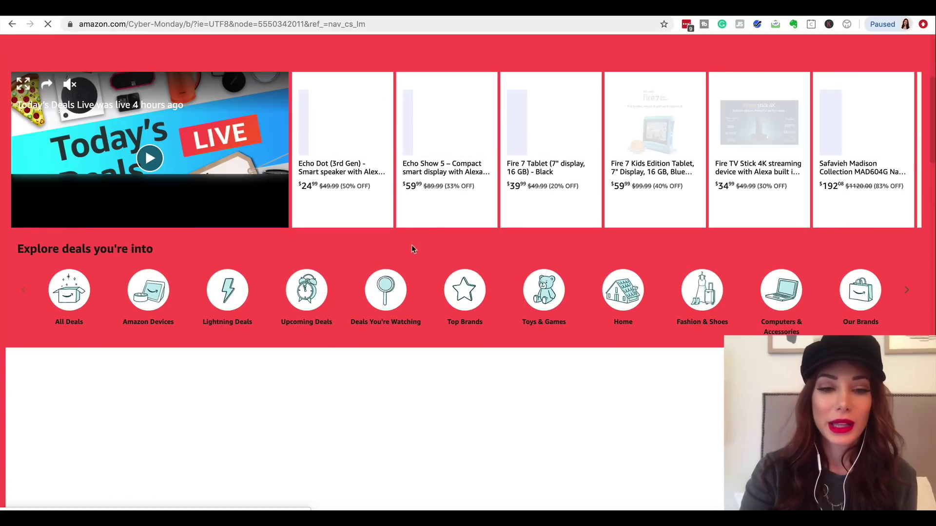
pyautogui.scroll(-3, 407, 254)
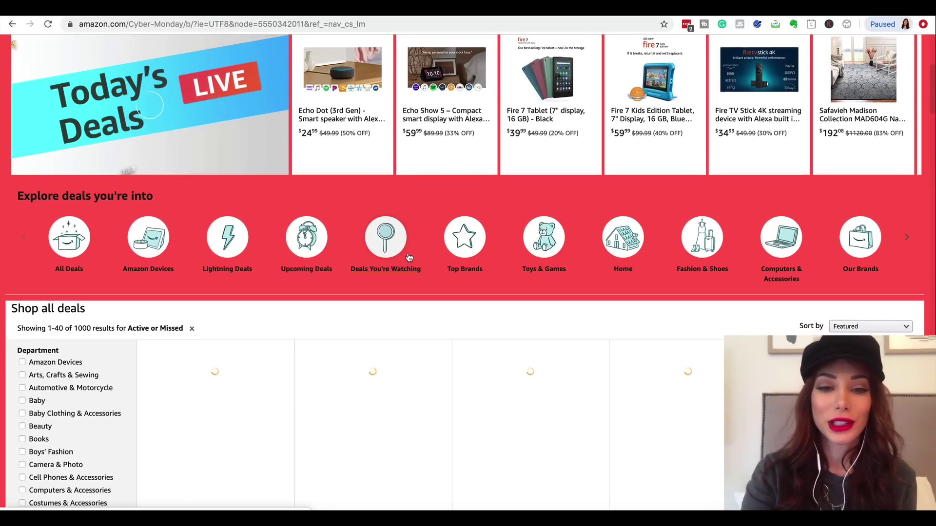
pyautogui.scroll(-3, 407, 254)
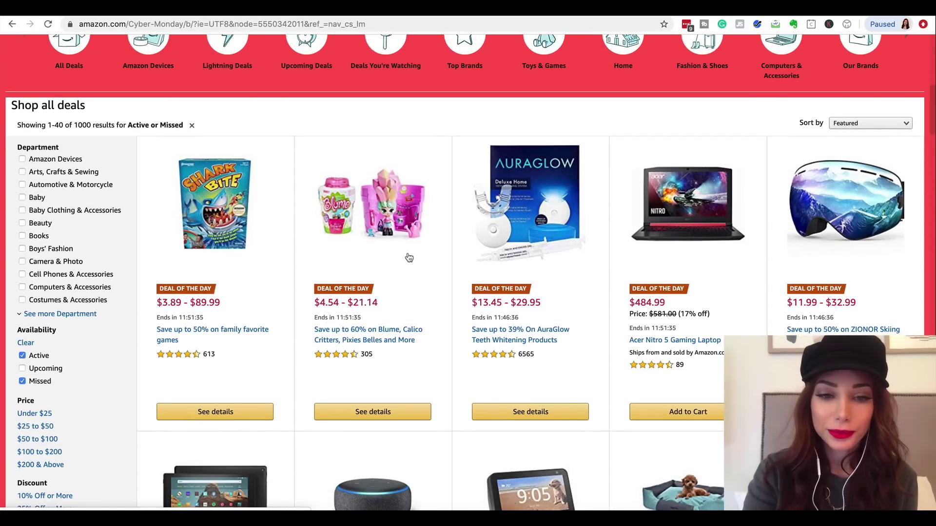
pyautogui.scroll(-1, 366, 318)
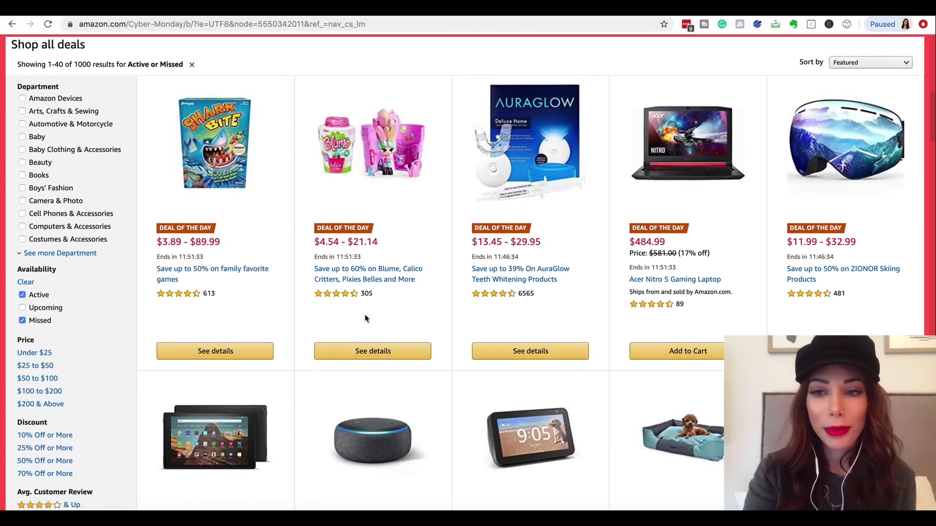
pyautogui.scroll(-4, 710, 331)
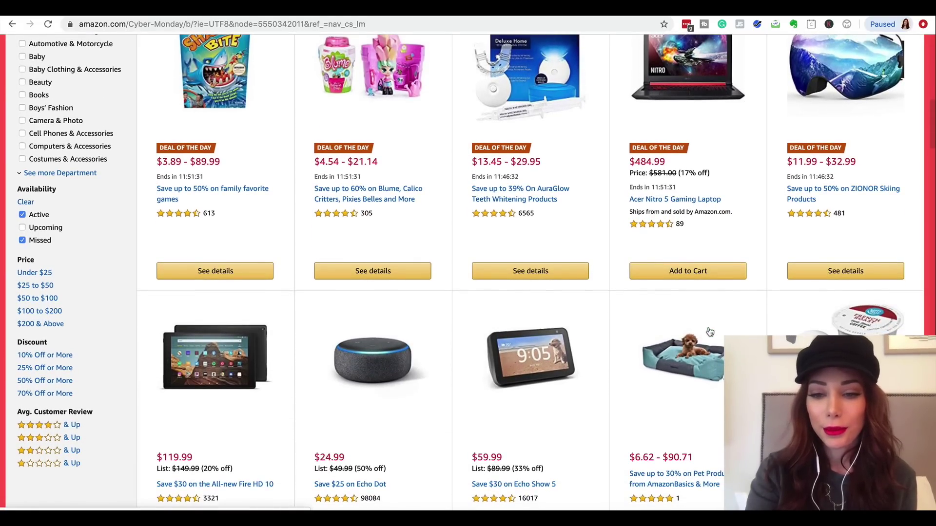
pyautogui.scroll(4, 710, 331)
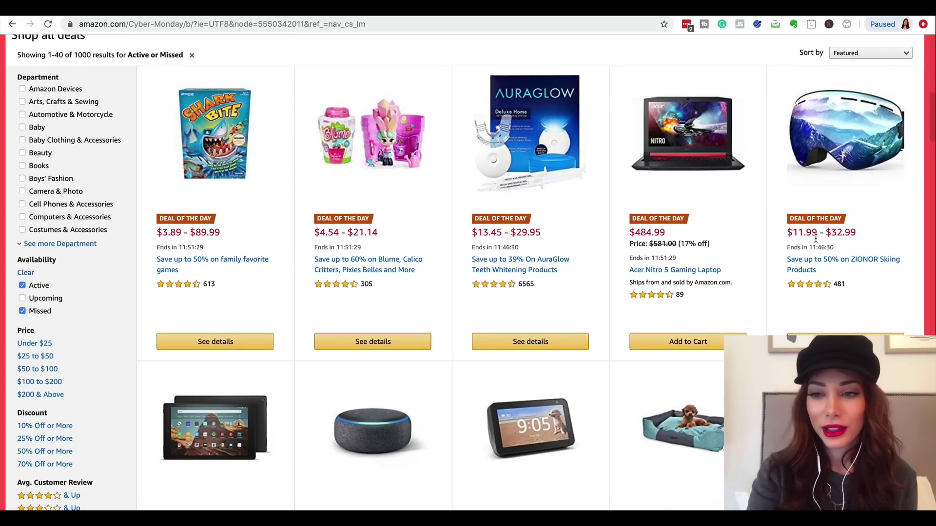
pyautogui.click(837, 136)
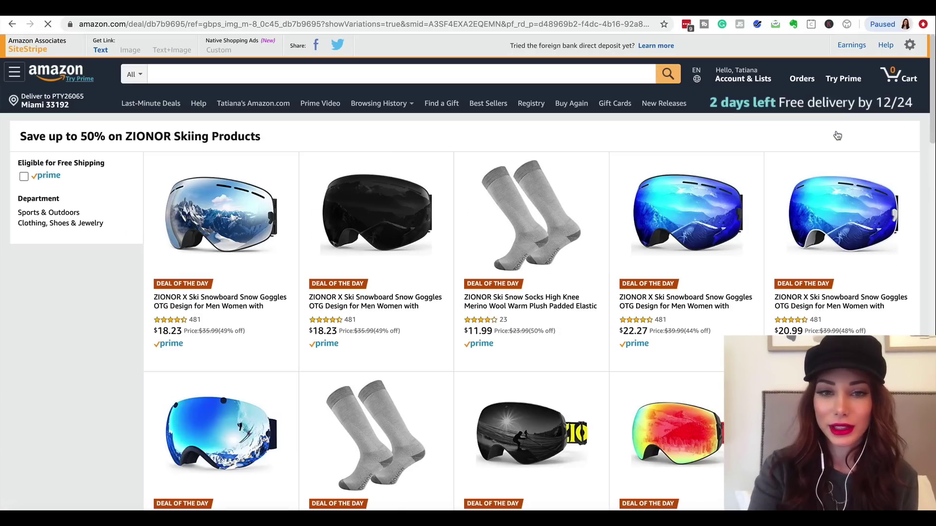
pyautogui.click(193, 301)
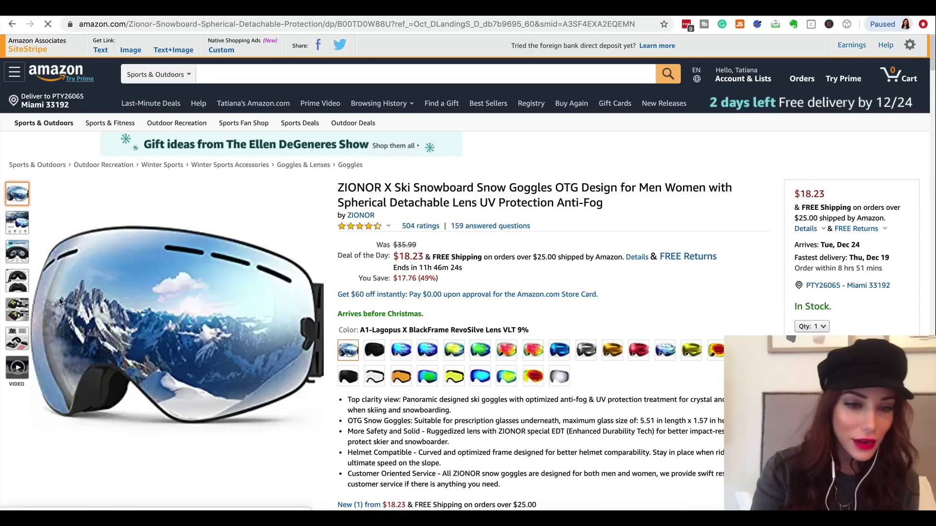
# - Look through the goggles' product images, from the VLT picture to the included accessories, and return to the main image
pyautogui.click(18, 227)
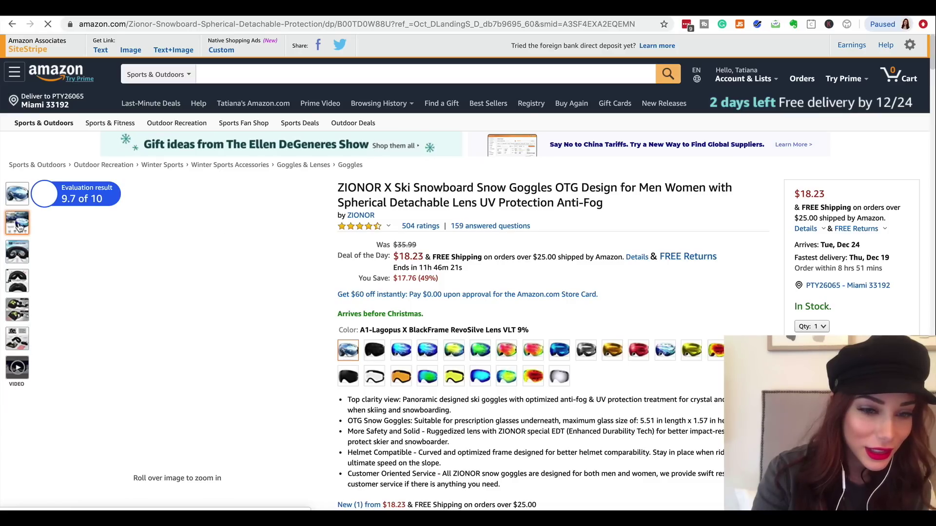
pyautogui.moveTo(11, 284)
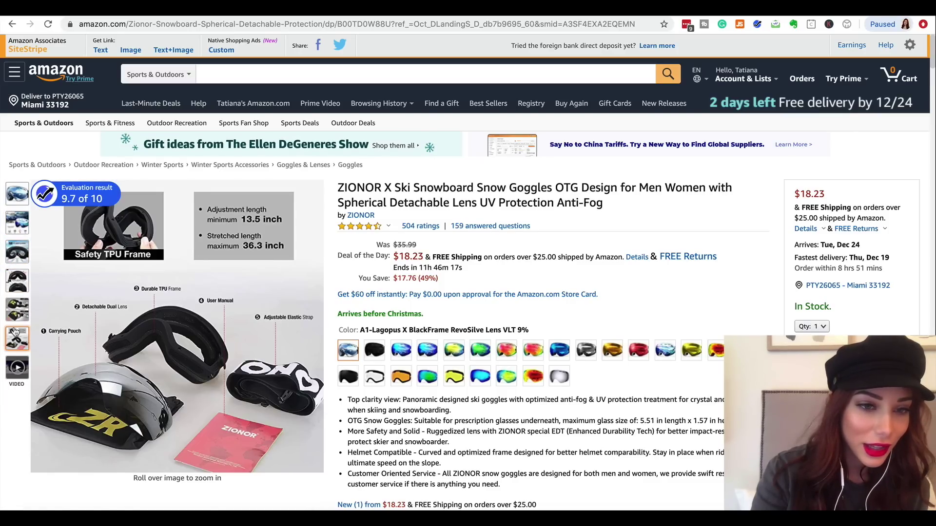
pyautogui.moveTo(195, 317)
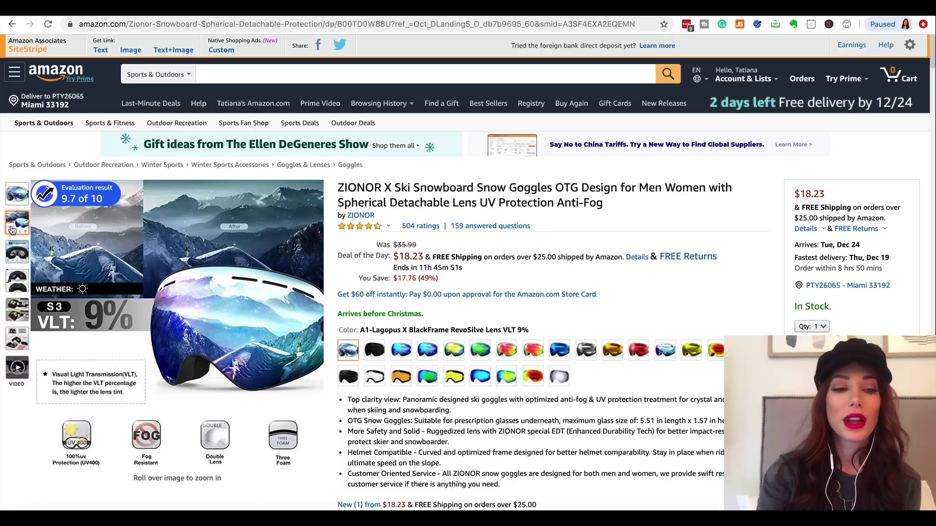
pyautogui.moveTo(15, 248)
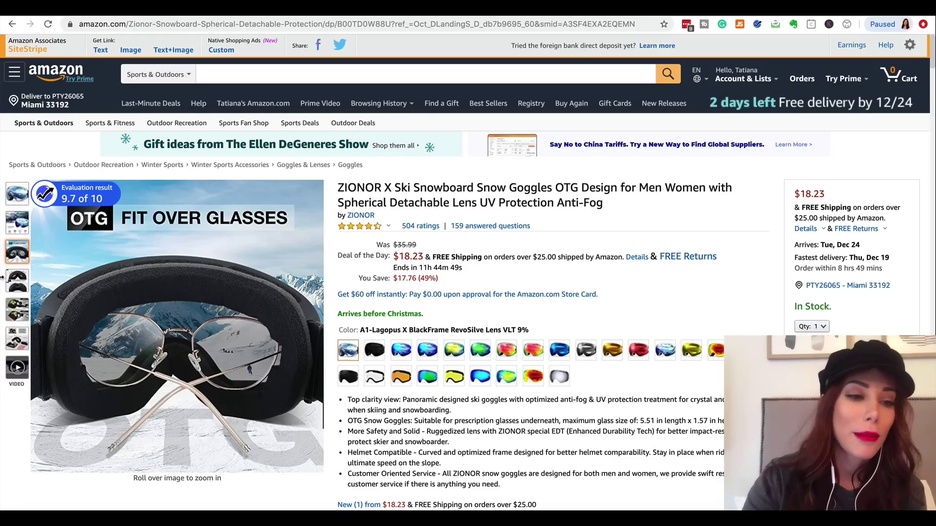
pyautogui.moveTo(20, 282)
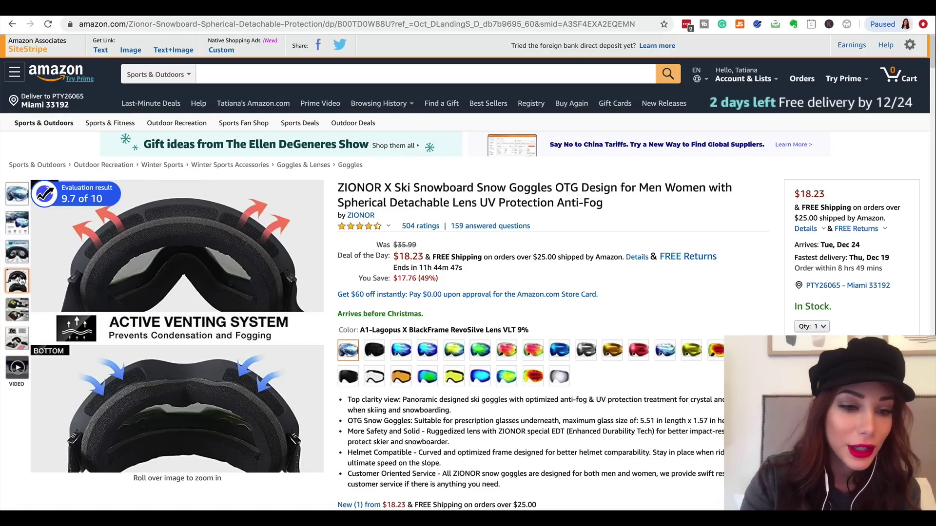
pyautogui.moveTo(20, 310)
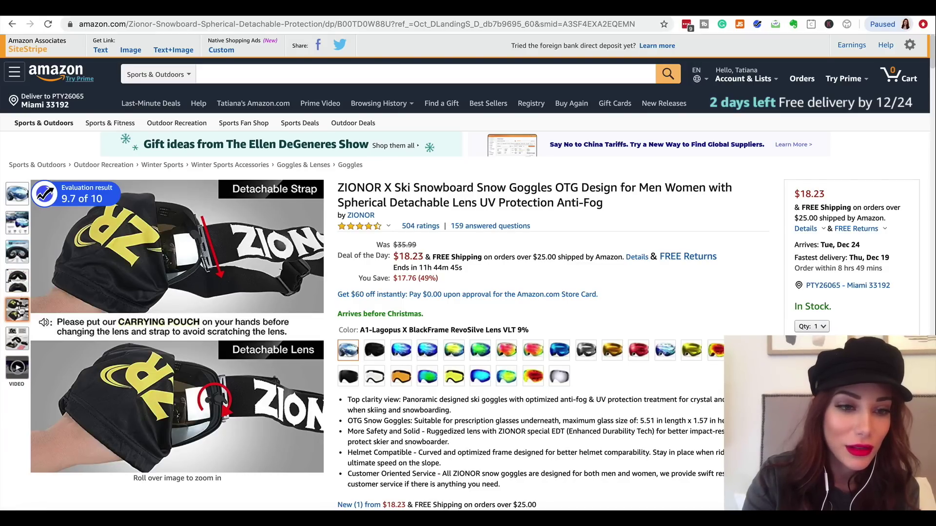
pyautogui.moveTo(15, 341)
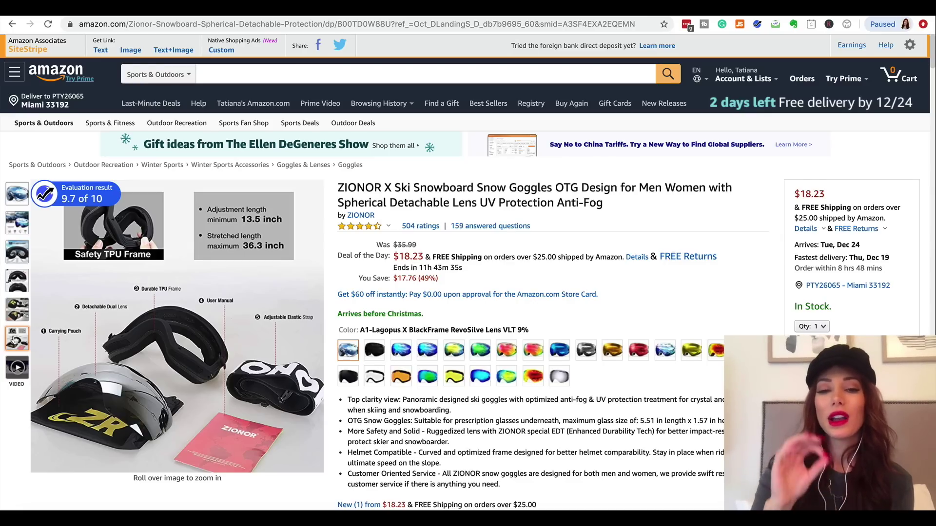
pyautogui.moveTo(22, 200)
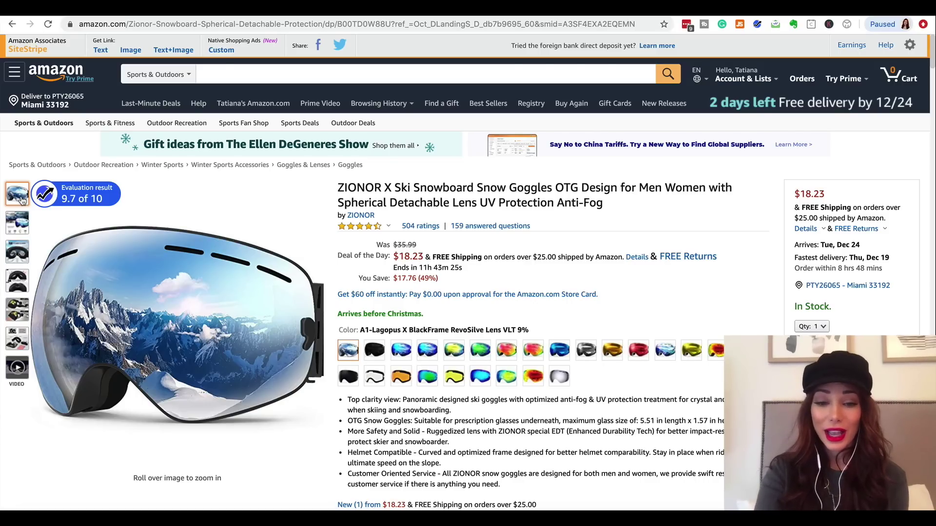
# - Review the goggles' lens, venting and detachable strap images again, along with the price and feature bullets
pyautogui.scroll(-1, 21, 201)
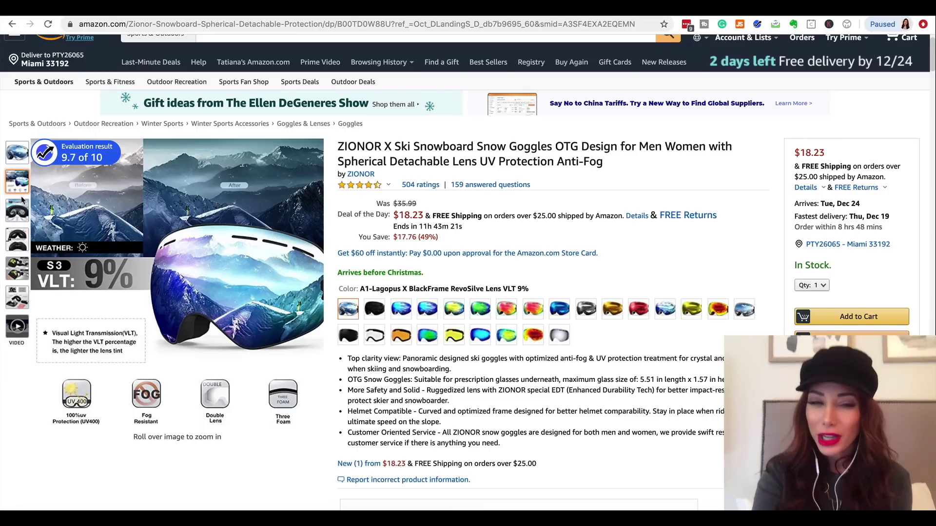
pyautogui.moveTo(21, 218)
pyautogui.moveTo(26, 236)
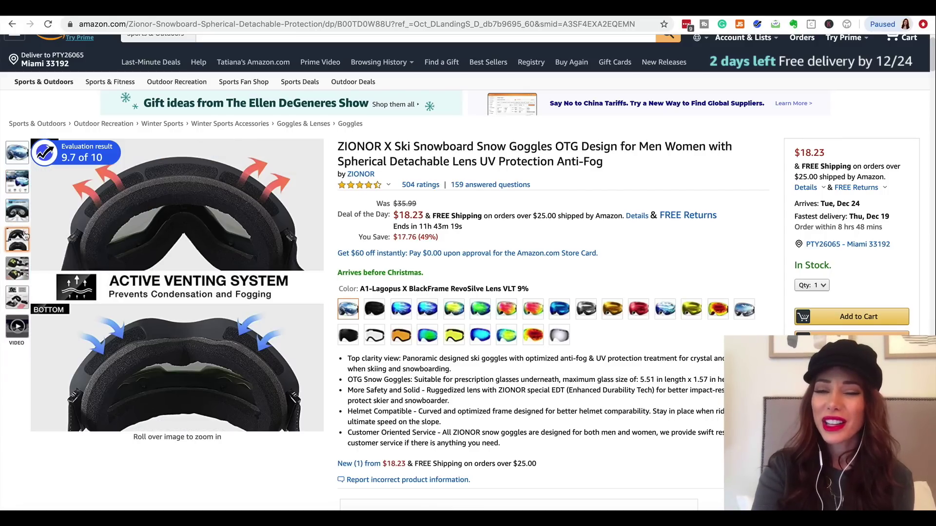
pyautogui.moveTo(23, 262)
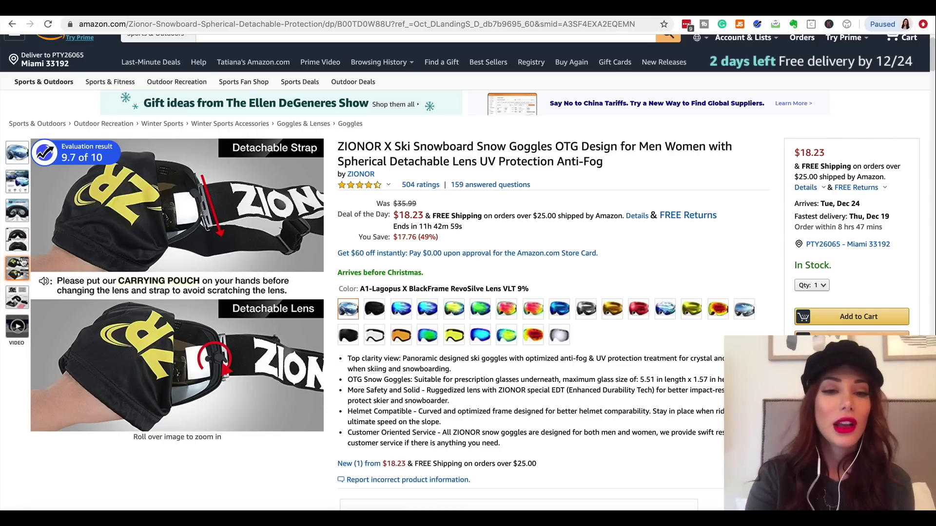
pyautogui.scroll(-3, 455, 204)
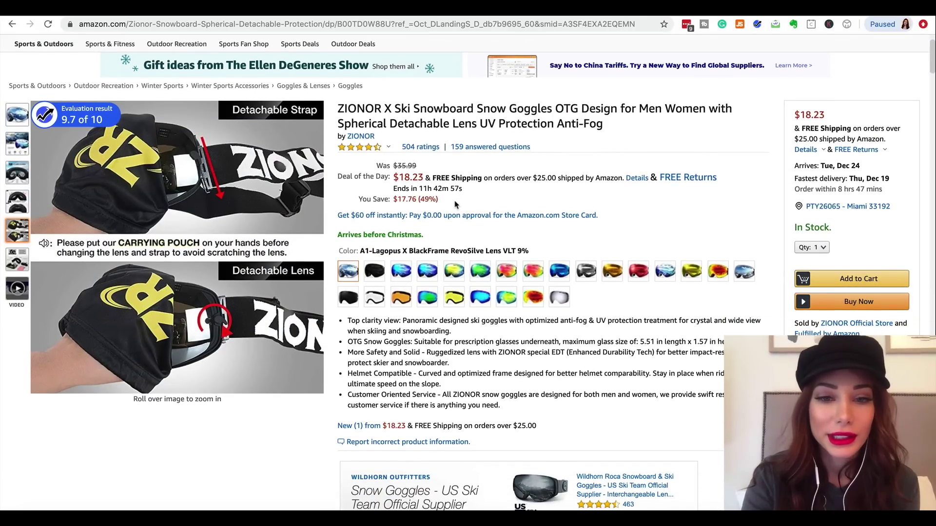
pyautogui.scroll(1, 395, 225)
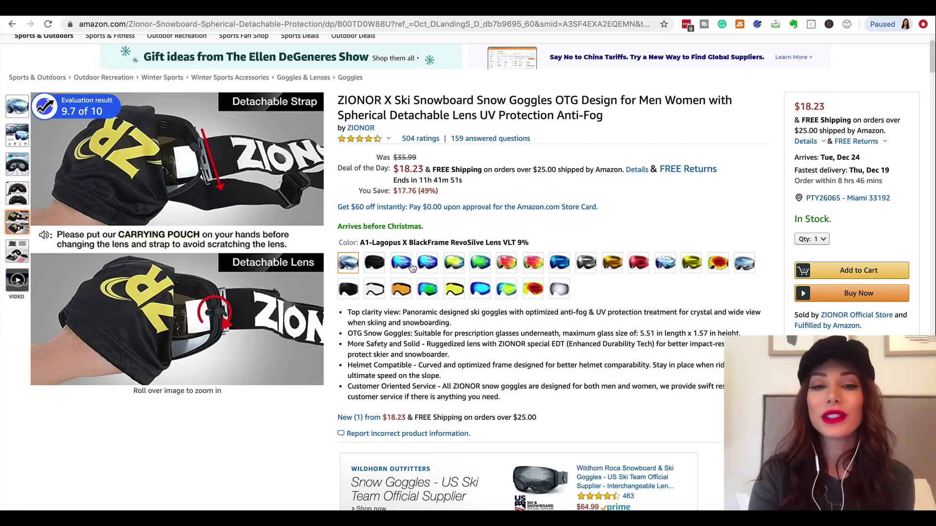
# - Highlight "ZIONOR X Ski" in the product title and read through the promotions and product description down to the customer questions
pyautogui.moveTo(337, 100); pyautogui.dragTo(413, 103)
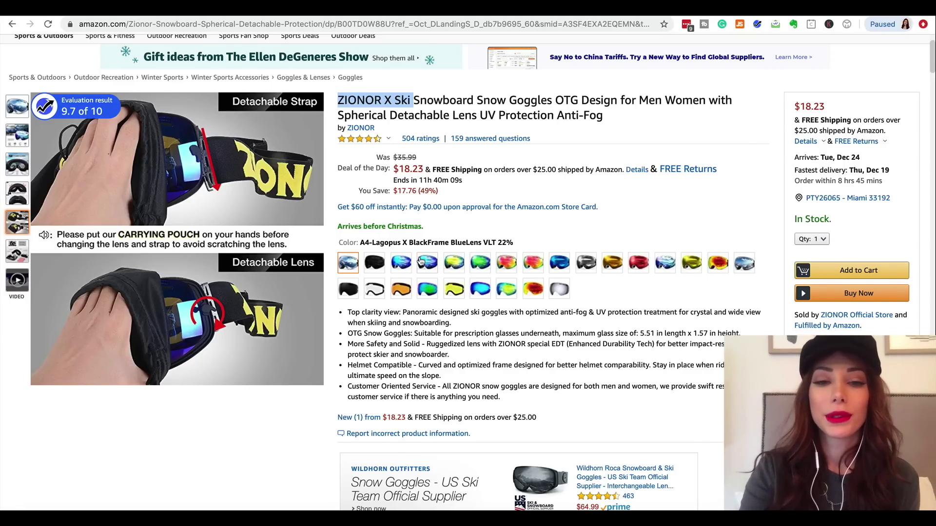
pyautogui.scroll(-2, 465, 152)
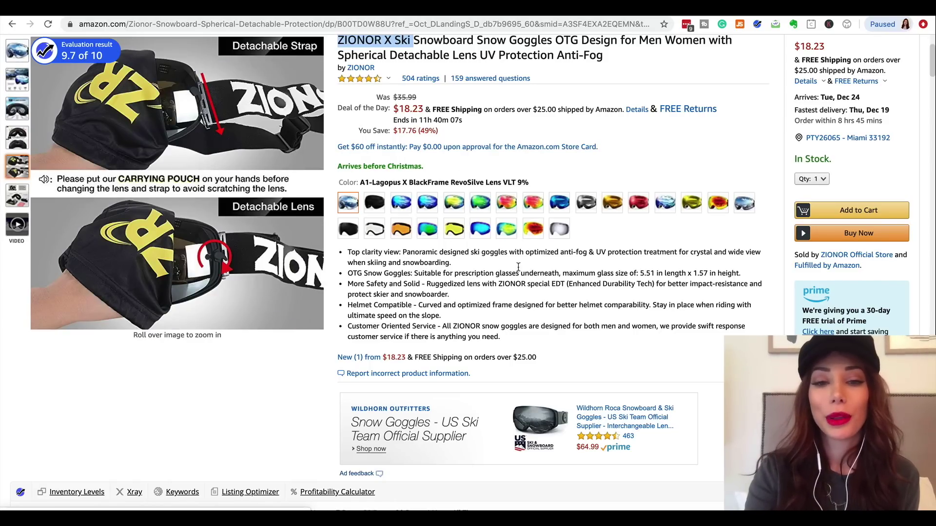
pyautogui.scroll(-7, 347, 191)
pyautogui.scroll(-10, 350, 187)
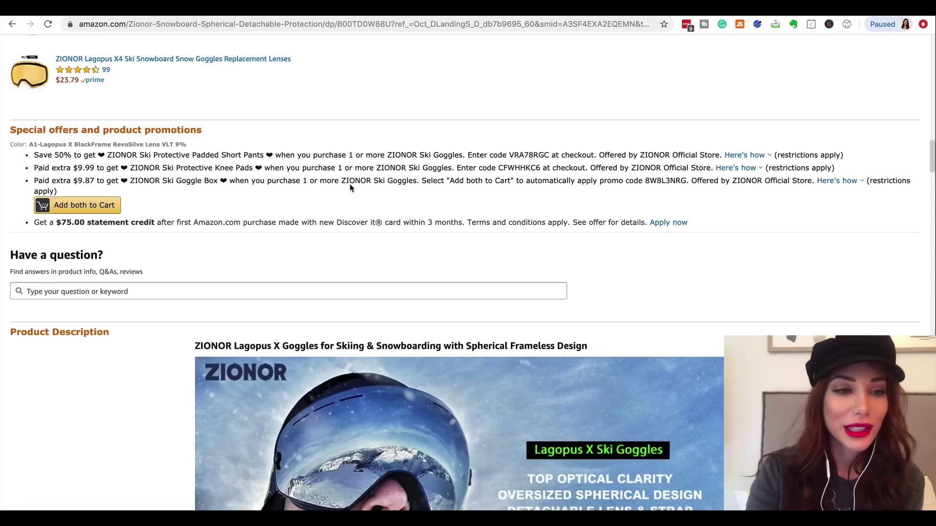
pyautogui.scroll(-10, 350, 187)
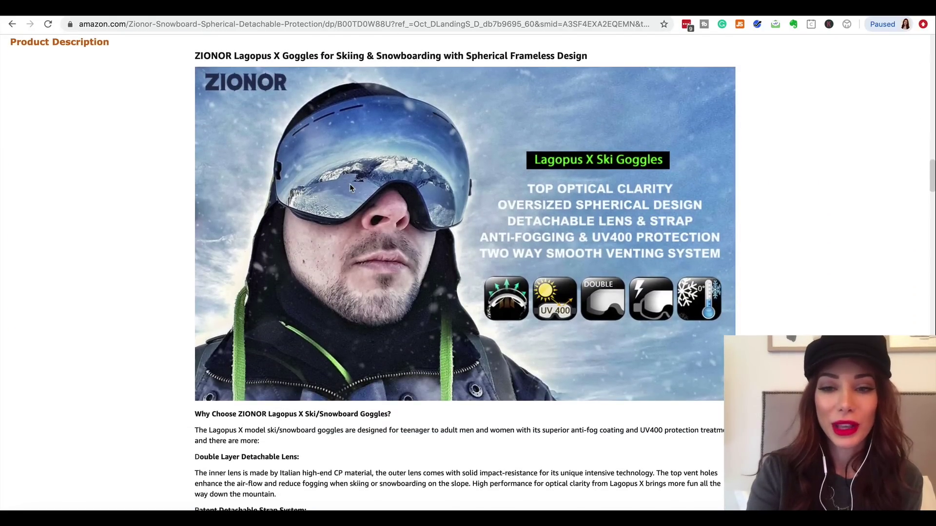
pyautogui.scroll(-15, 350, 188)
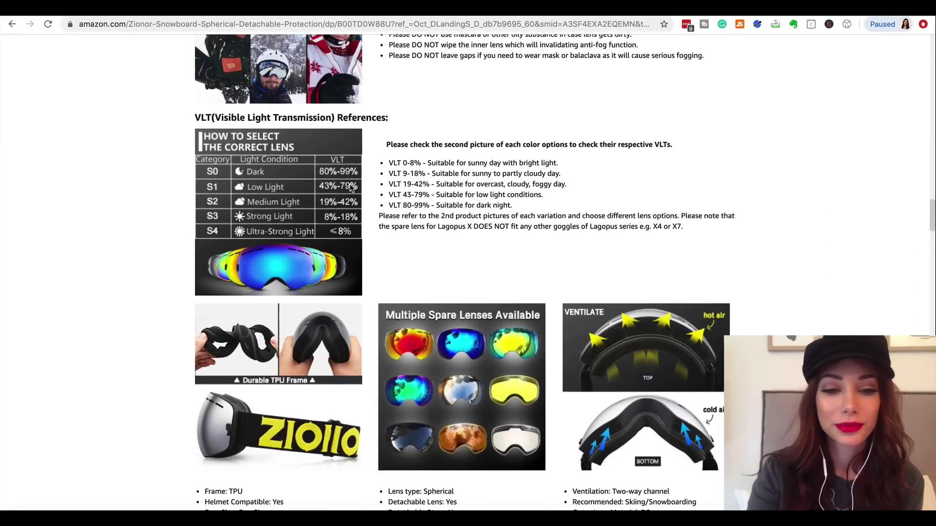
pyautogui.scroll(-15, 350, 188)
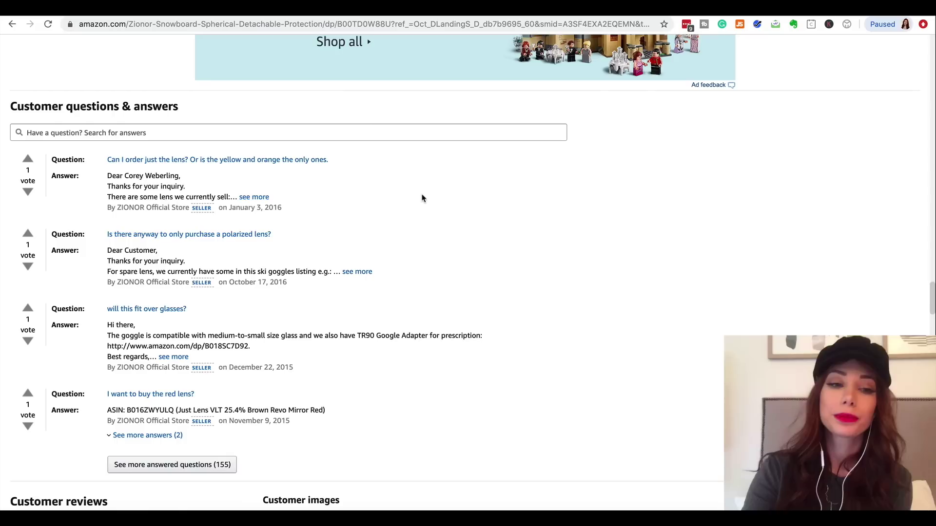
# - Expand the seller's full answer to the question "will this fit over glasses?" and read it
pyautogui.scroll(-3, 422, 198)
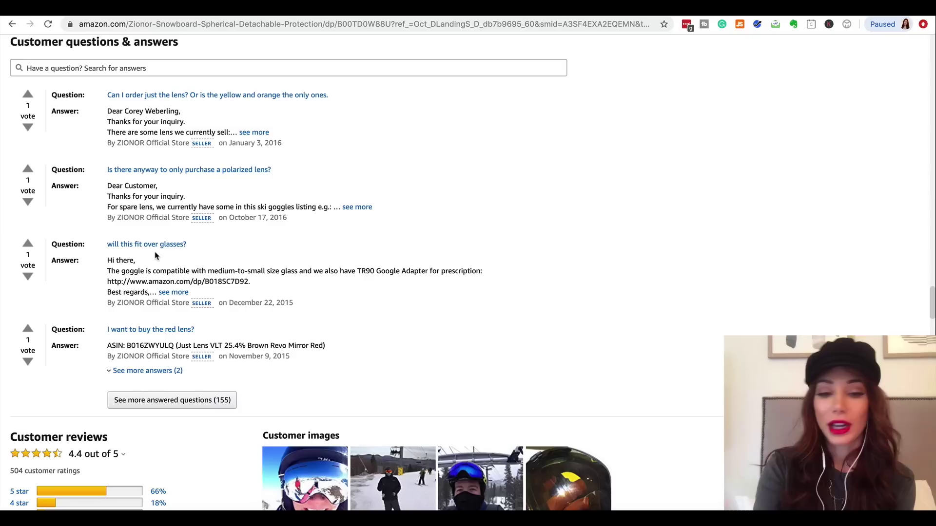
pyautogui.click(178, 293)
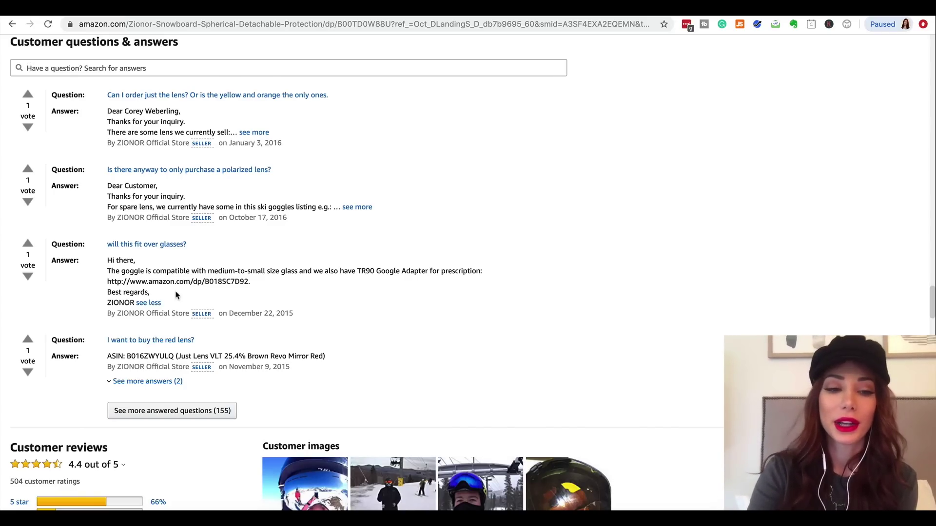
pyautogui.scroll(-1, 176, 295)
pyautogui.scroll(1, 184, 292)
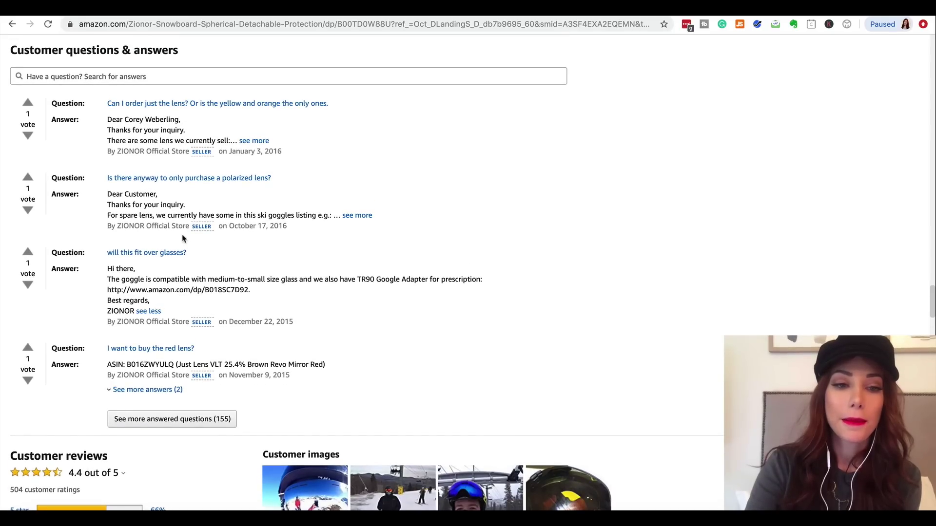
# - Go down to the goggles' customer reviews and check the review sorting options, leaving Top Reviews selected
pyautogui.scroll(-2, 180, 237)
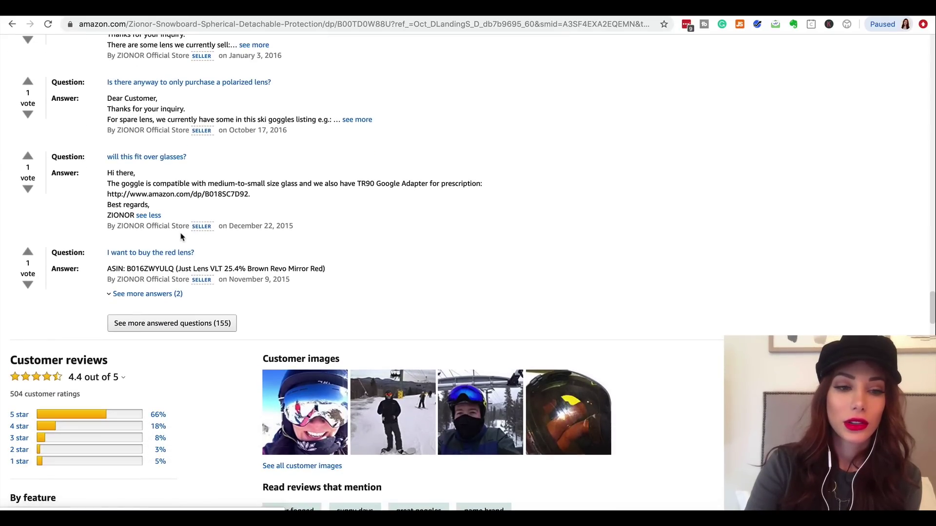
pyautogui.scroll(-6, 175, 254)
pyautogui.scroll(-5, 170, 274)
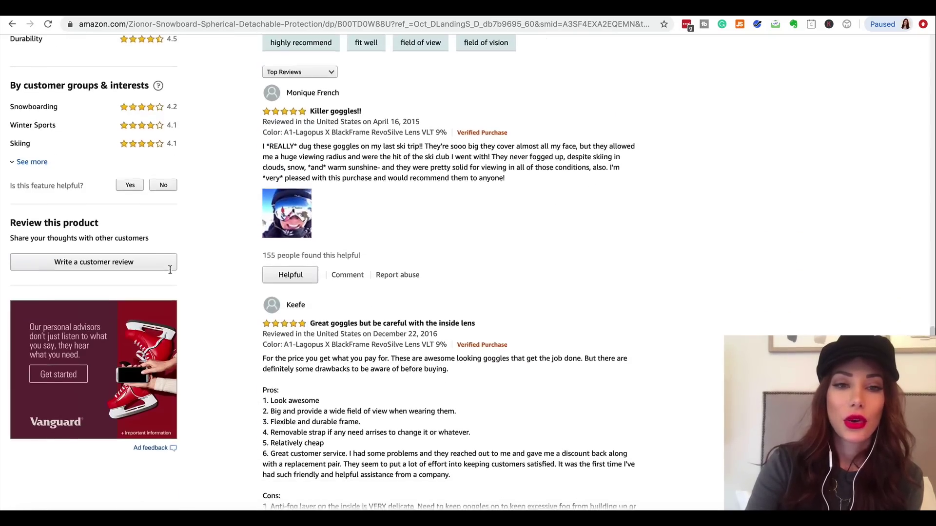
pyautogui.scroll(3, 244, 220)
pyautogui.scroll(-1, 274, 182)
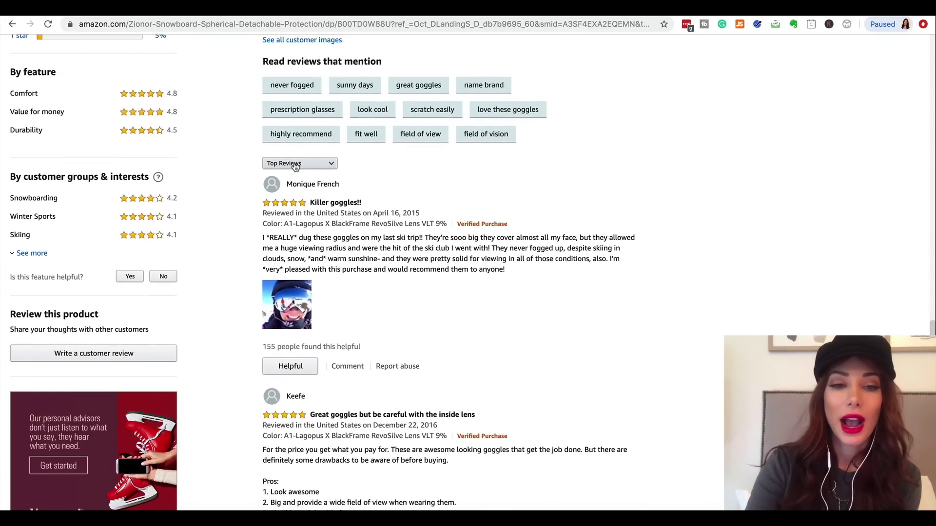
pyautogui.click(295, 165)
pyautogui.click(391, 170)
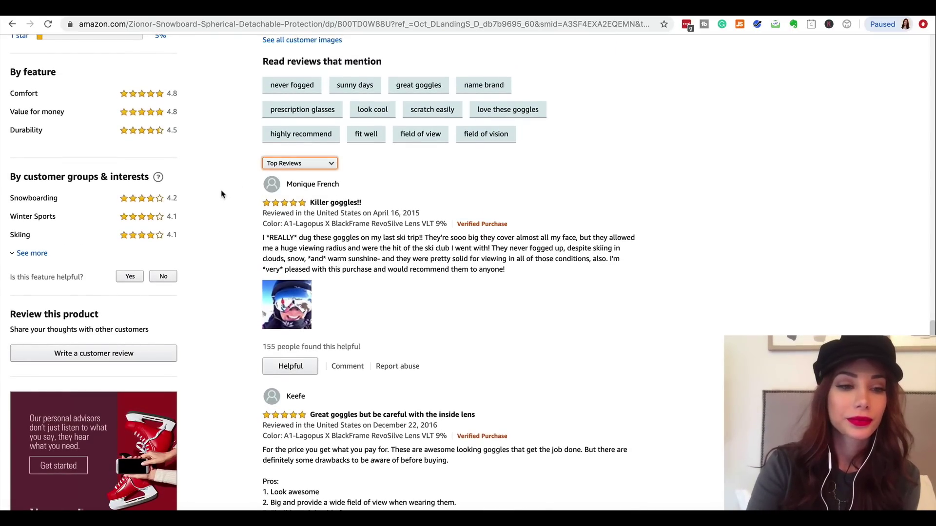
# - Examine the goggles' star-rating breakdown, feature and customer-group ratings, customer images and frequently mentioned review topics
pyautogui.scroll(1, 221, 192)
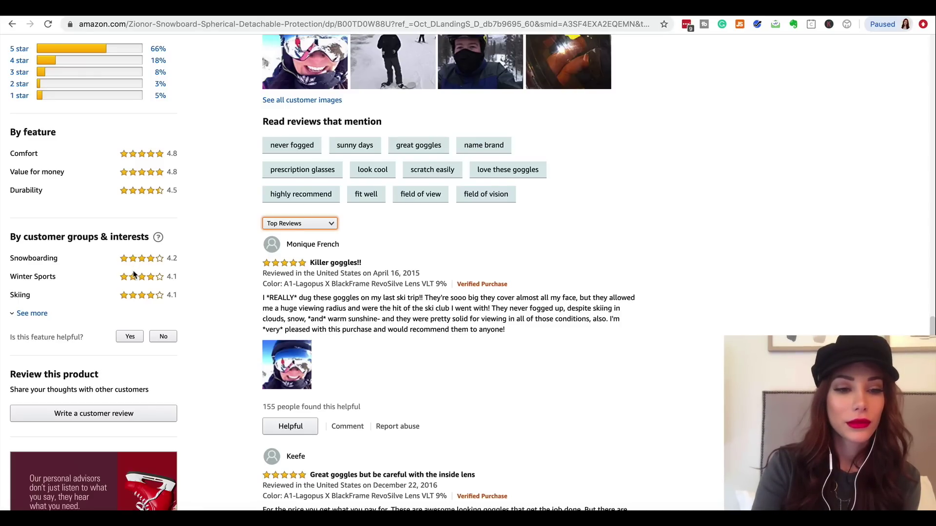
pyautogui.scroll(-1, 135, 287)
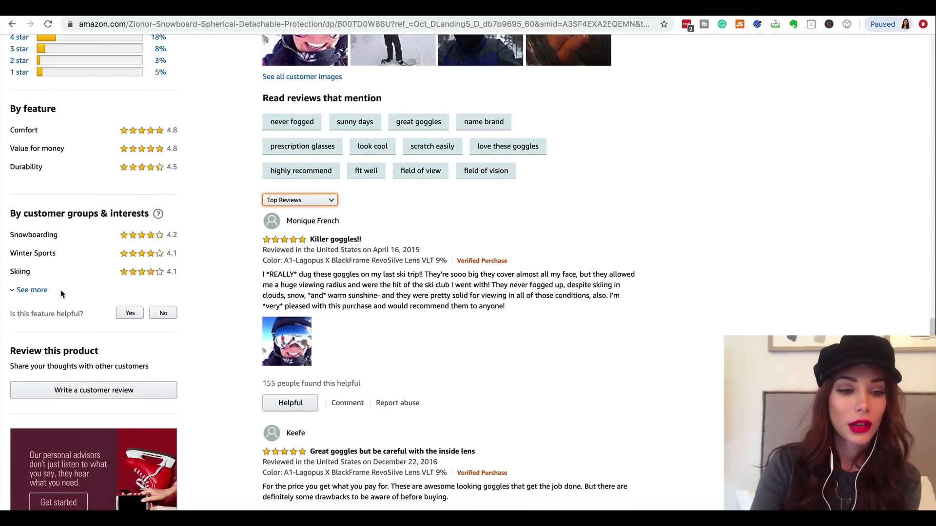
pyautogui.scroll(-5, 63, 291)
pyautogui.scroll(6, 347, 223)
pyautogui.scroll(7, 354, 230)
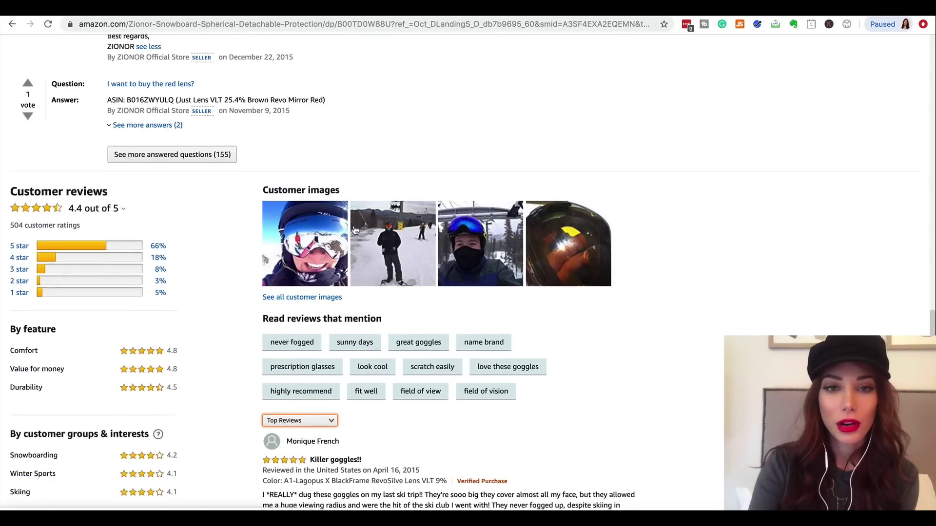
pyautogui.scroll(-2, 354, 230)
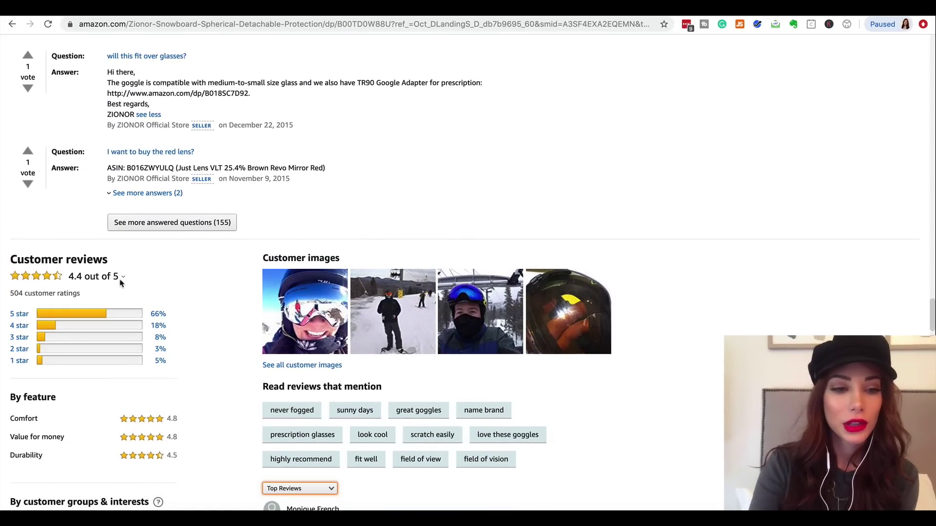
# - Show only the one-star reviews and highlight the review text "FOGGED ON THE FIRST USE CAUSED ME TO CRASH"
pyautogui.click(162, 361)
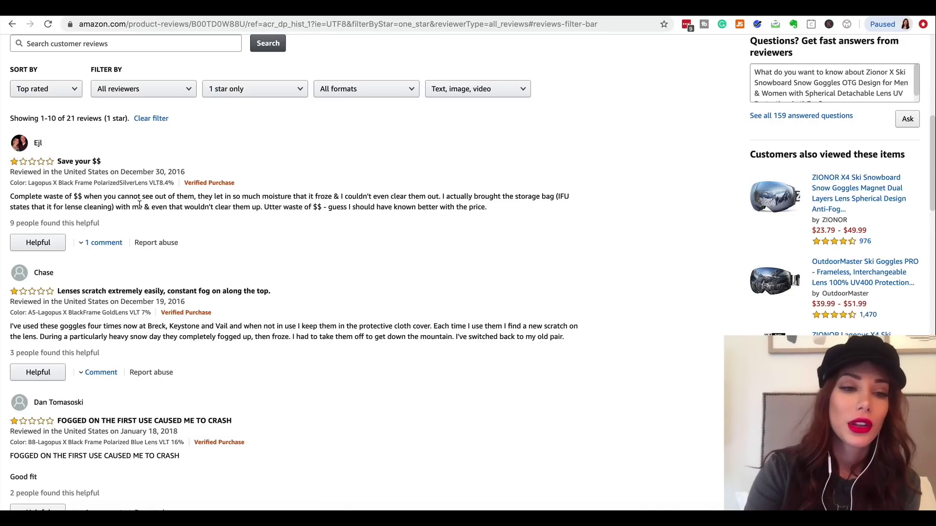
pyautogui.scroll(-2, 137, 205)
pyautogui.scroll(-5, 129, 263)
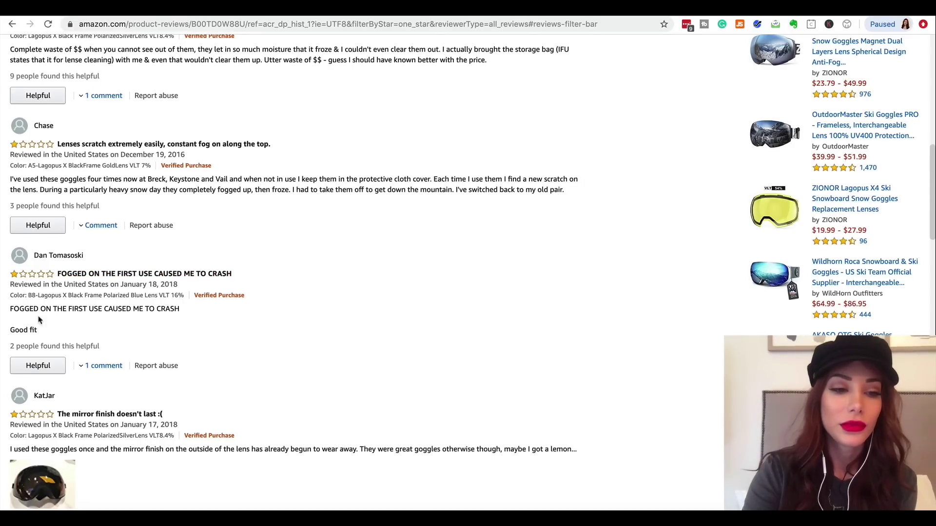
pyautogui.moveTo(9, 308); pyautogui.dragTo(161, 309)
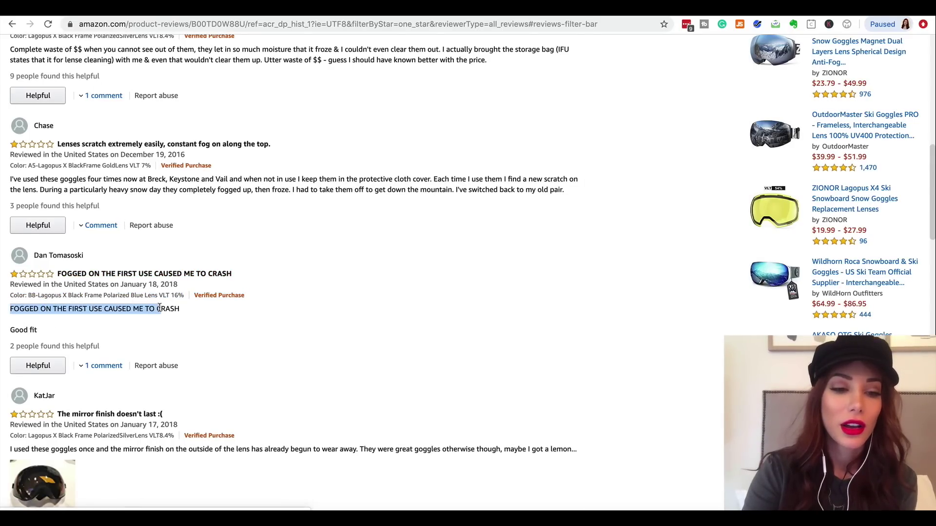
# - Read through the remaining one-star reviews for recurring complaints about the goggles, and return to the top of the page
pyautogui.scroll(-7, 159, 312)
pyautogui.scroll(-7, 160, 312)
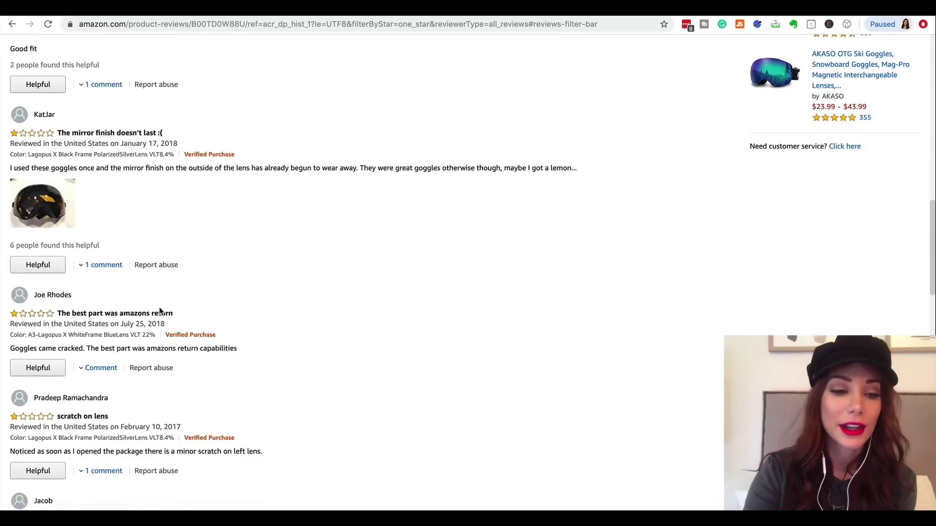
pyautogui.scroll(-3, 160, 311)
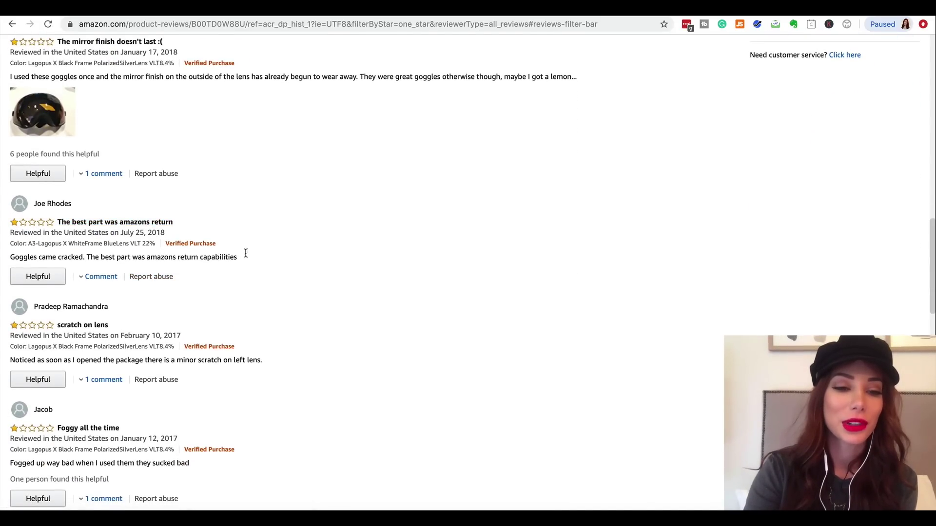
pyautogui.scroll(-3, 257, 255)
pyautogui.scroll(-2, 257, 255)
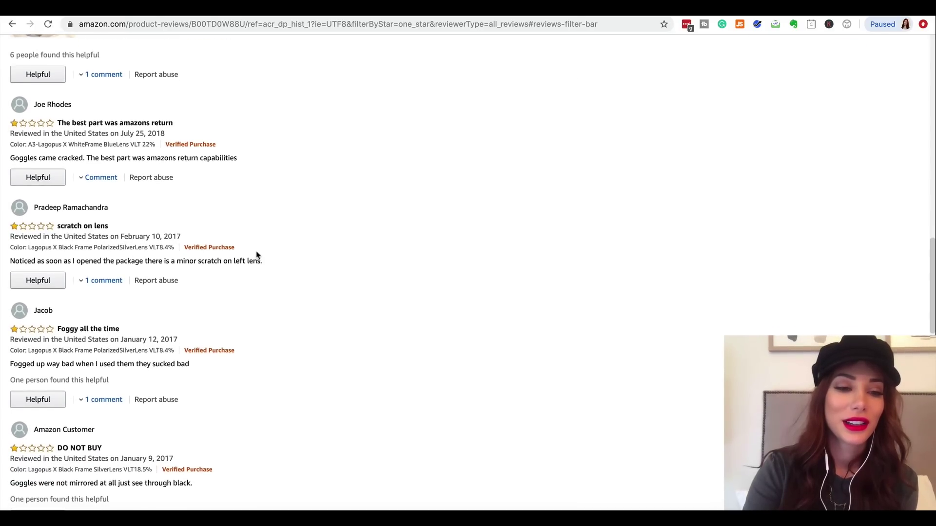
pyautogui.scroll(20, 257, 255)
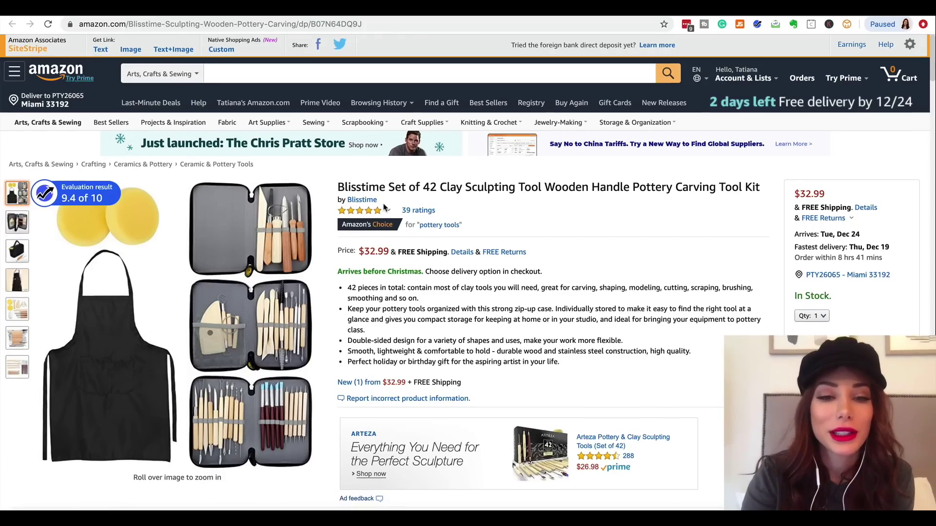
# - Look through the Blisstime clay sculpting kit's product images, from the tool case and apron to the individual tools, and return to the main image
pyautogui.scroll(-2, 384, 207)
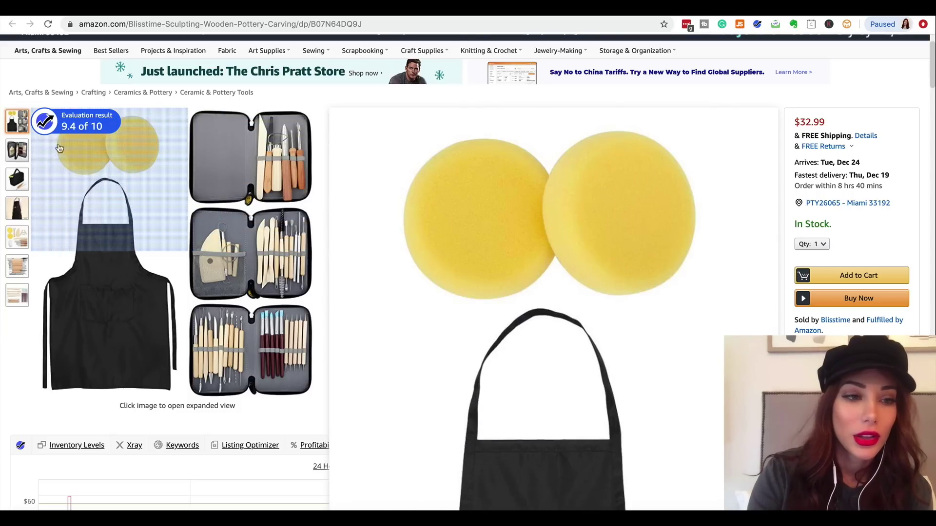
pyautogui.moveTo(26, 148)
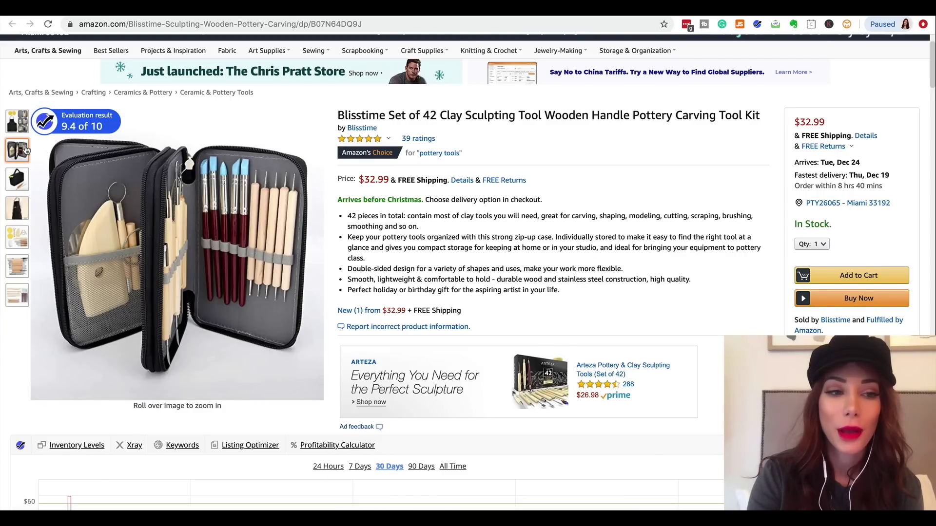
pyautogui.moveTo(20, 185)
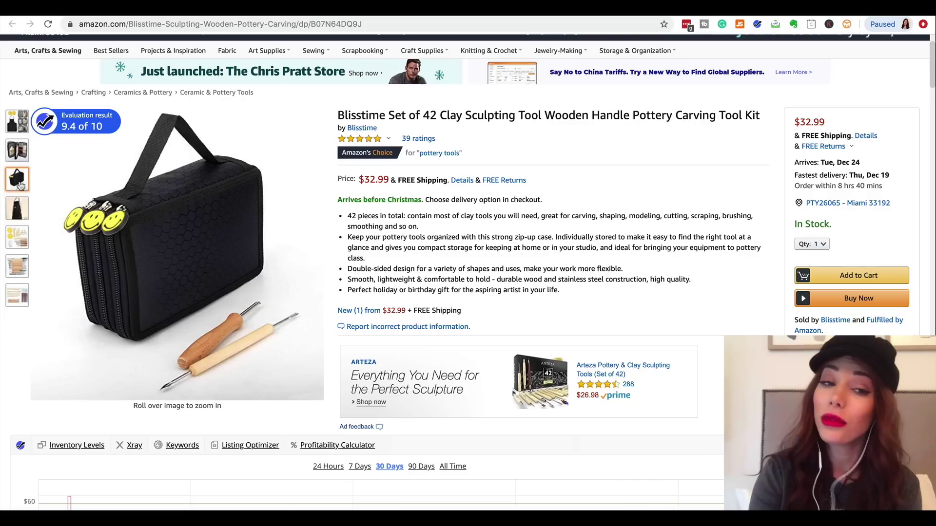
pyautogui.moveTo(21, 214)
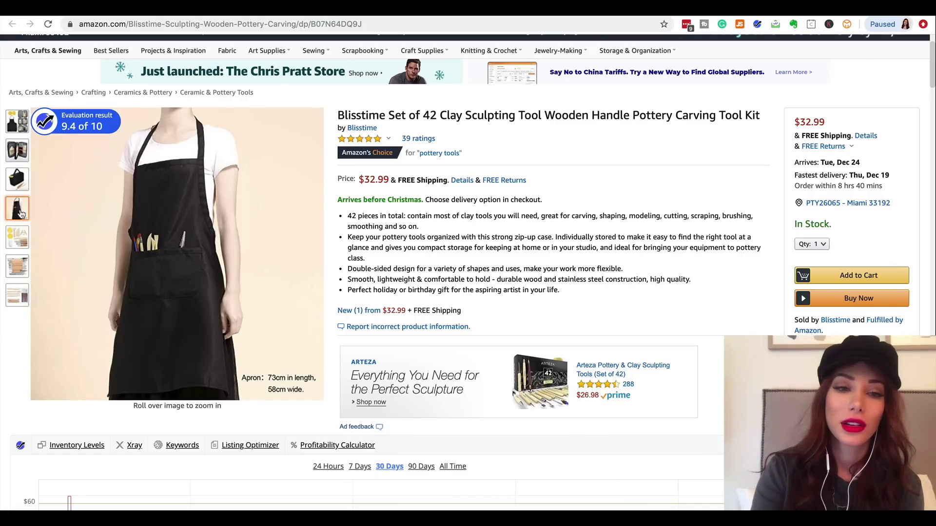
pyautogui.moveTo(26, 266)
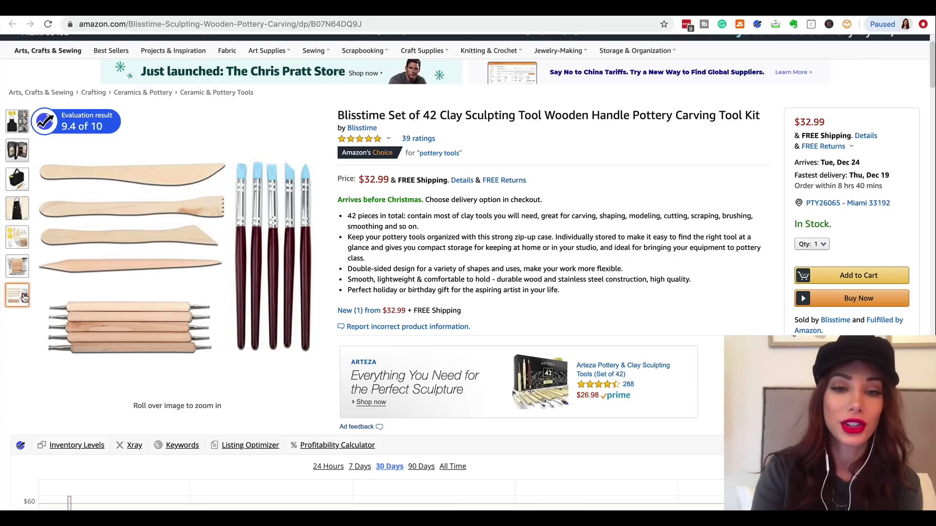
pyautogui.moveTo(20, 128)
pyautogui.moveTo(239, 152)
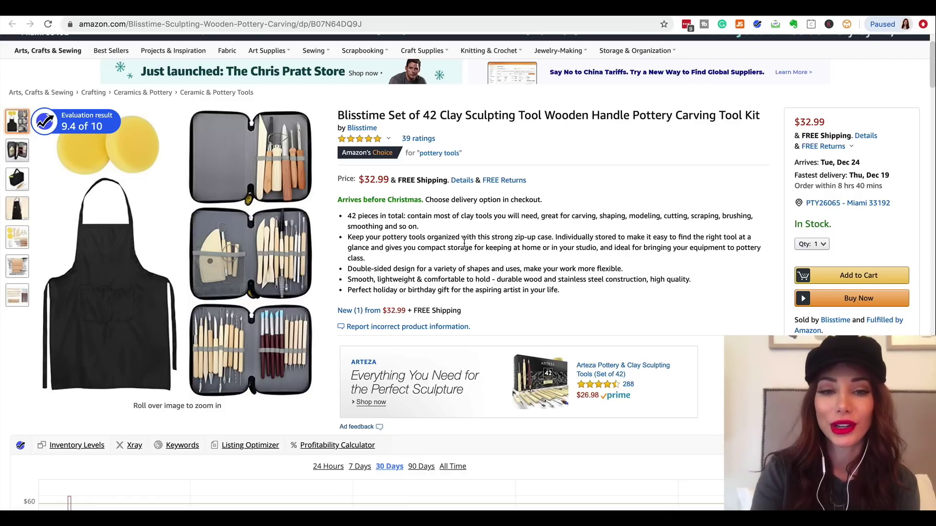
# - Read the Blisstime kit's feature bullets and zoom in on the tool cases in the main image
pyautogui.scroll(-1, 464, 244)
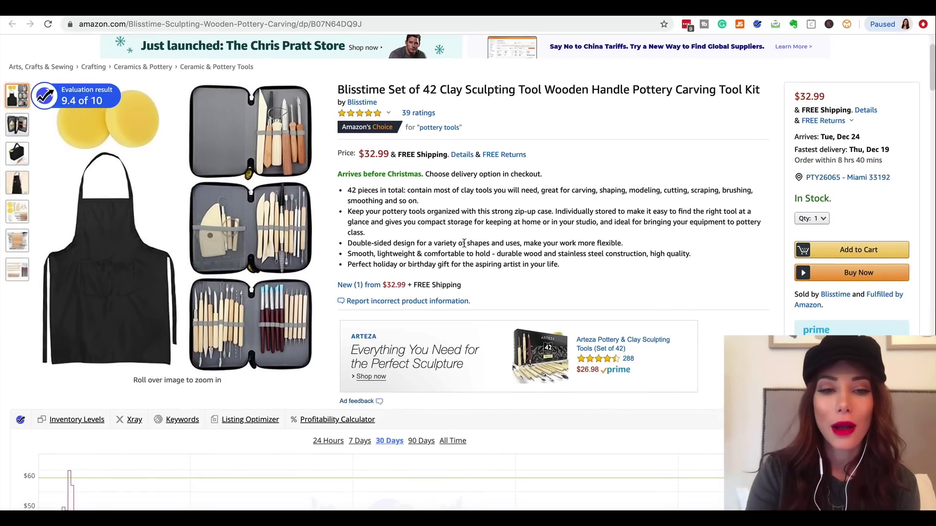
pyautogui.scroll(-1, 464, 244)
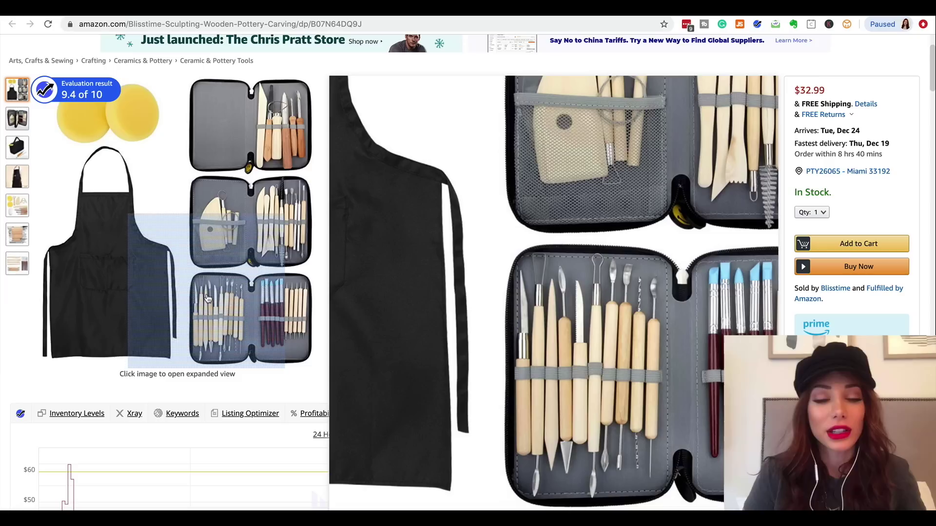
pyautogui.scroll(-1, 566, 211)
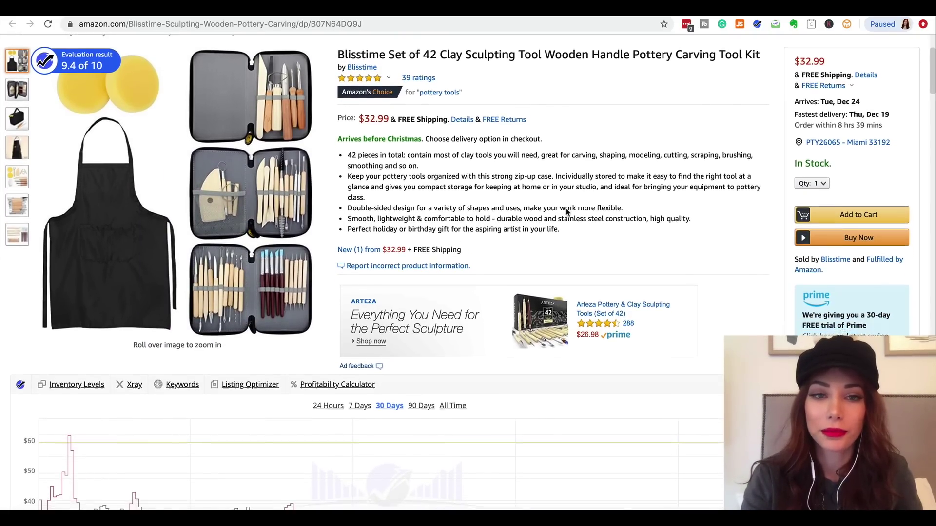
# - Examine the Blisstime kit's 30-day price and sales rank chart and the selling price, fees and net in the revenue calculator
pyautogui.scroll(-5, 567, 211)
pyautogui.scroll(-5, 566, 212)
pyautogui.scroll(3, 566, 213)
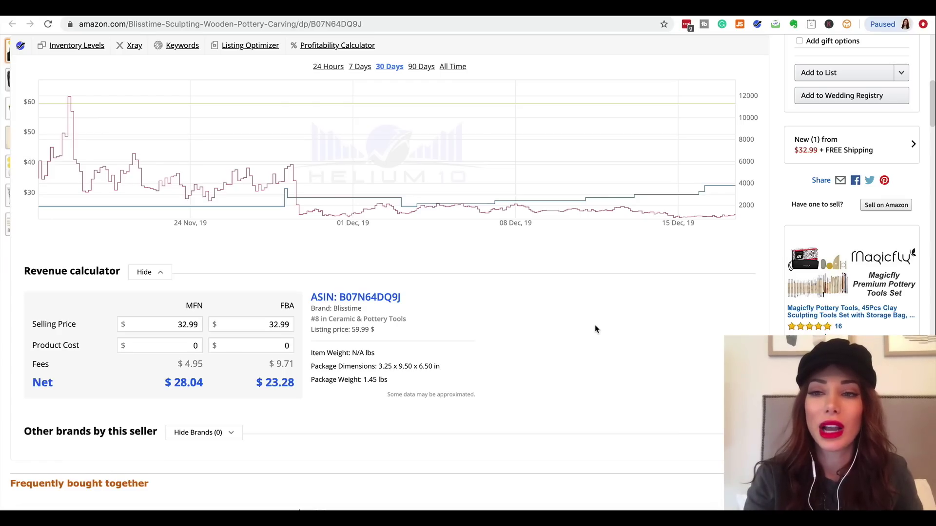
pyautogui.scroll(3, 595, 329)
pyautogui.scroll(-1, 596, 329)
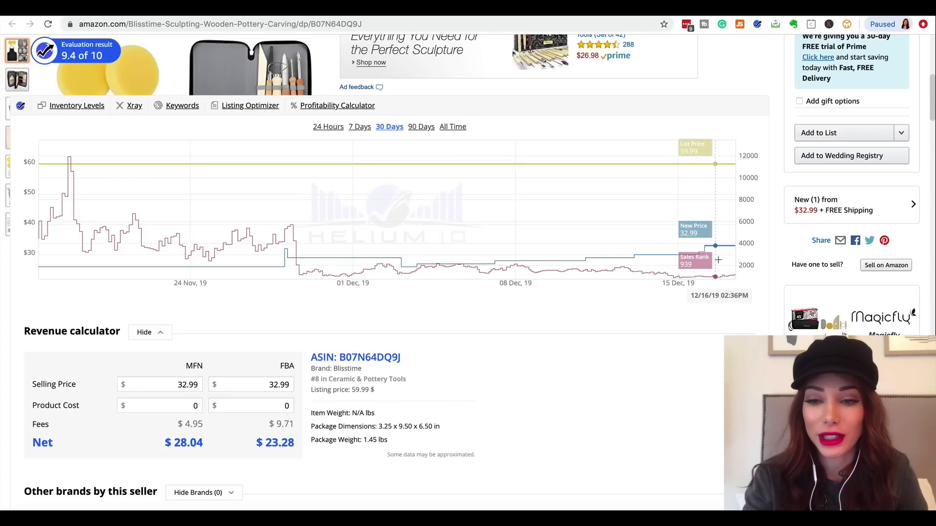
pyautogui.scroll(-1, 611, 277)
pyautogui.scroll(-3, 612, 277)
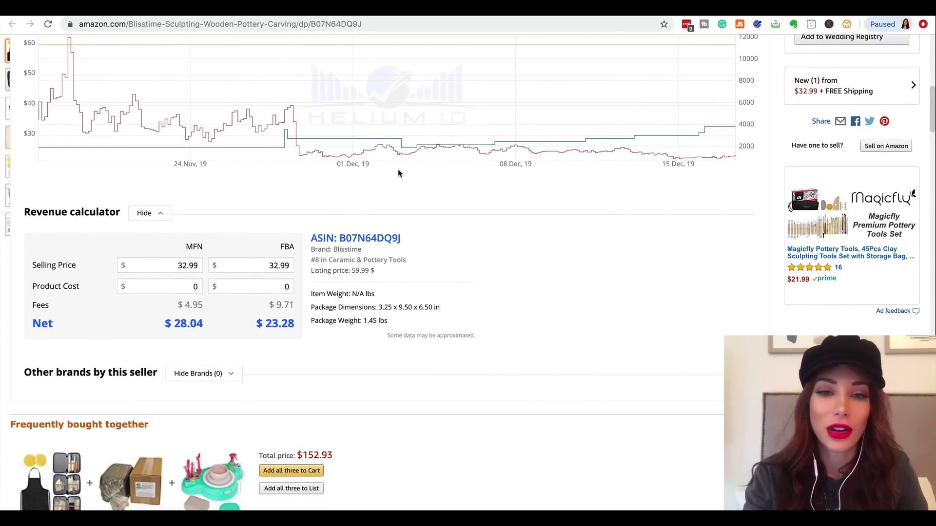
pyautogui.scroll(-4, 393, 173)
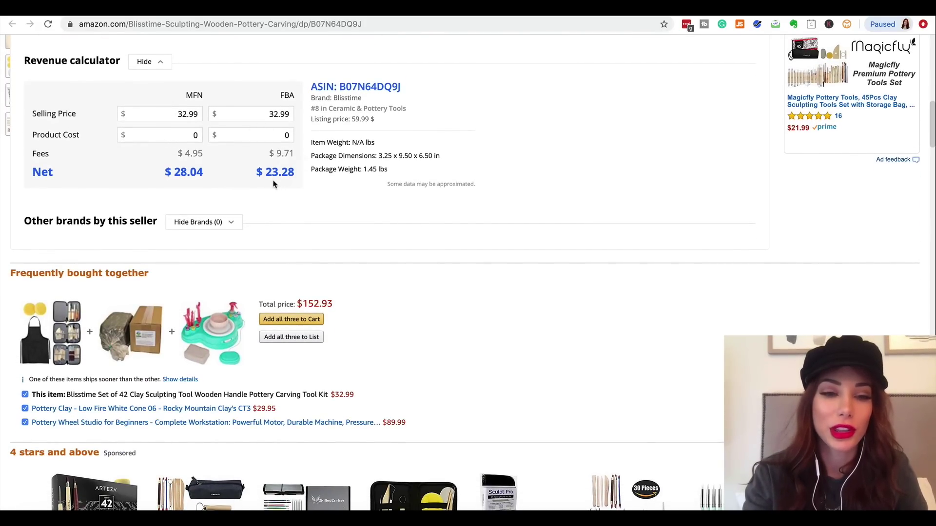
# - Review the kit's frequently bought together items and the competing pottery tool sets under "4 stars and above" and the related sponsored products
pyautogui.scroll(-3, 305, 162)
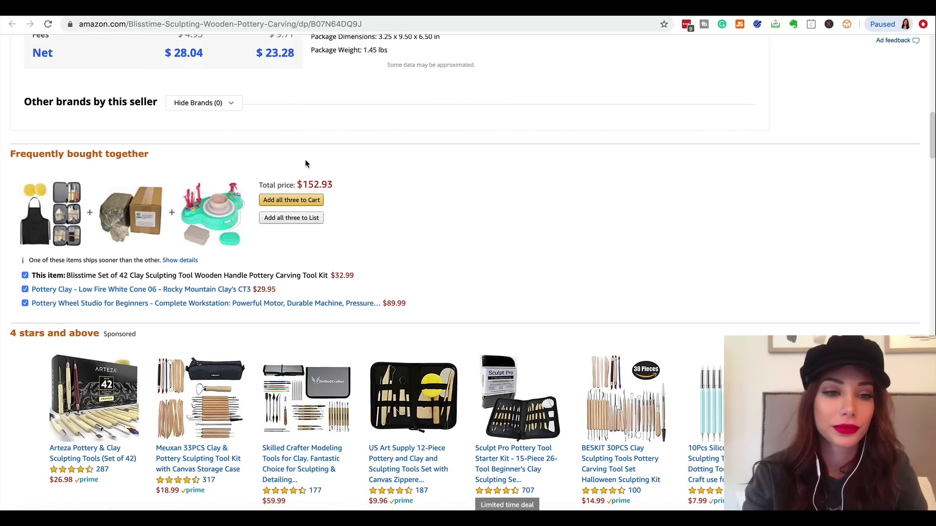
pyautogui.scroll(-3, 305, 162)
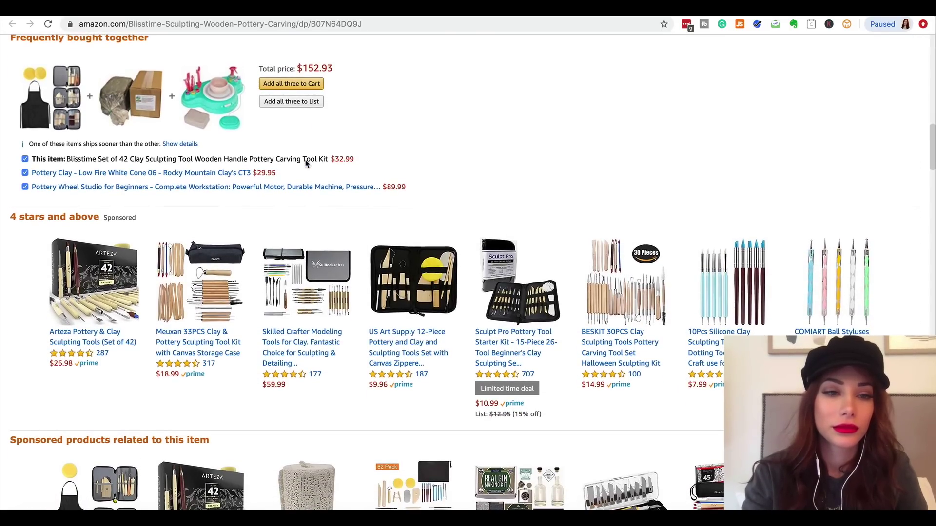
pyautogui.scroll(-2, 305, 163)
pyautogui.scroll(2, 305, 162)
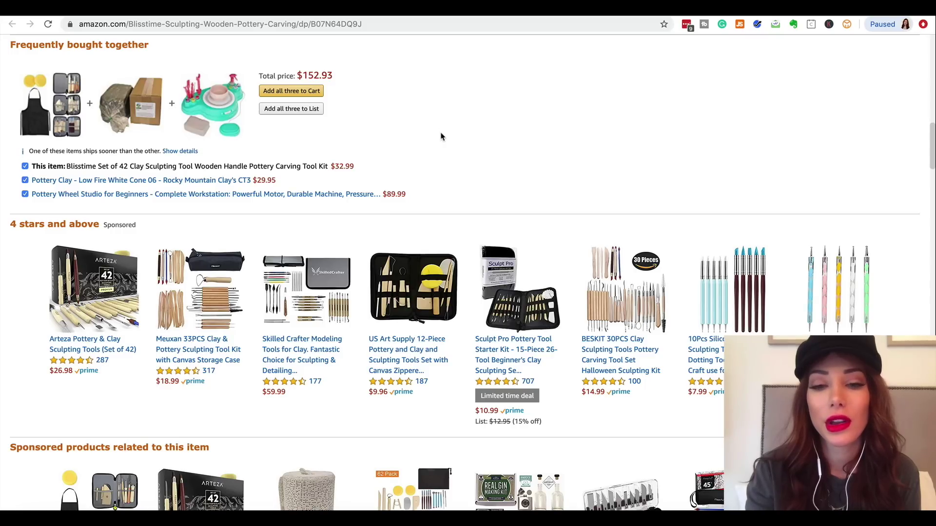
pyautogui.scroll(-3, 441, 136)
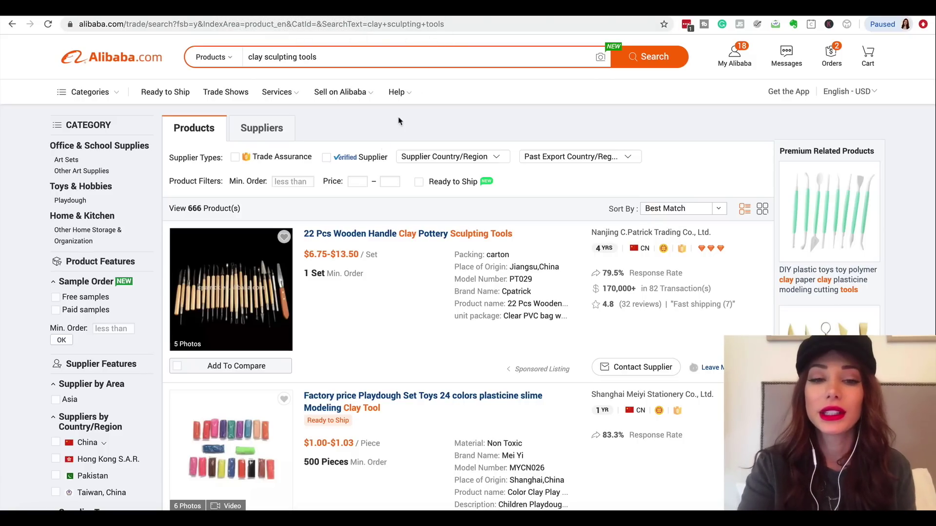
# - Browse Alibaba's clay sculpting tool listings down to the 30-piece ceramic art sculpture set with a roll-up case
pyautogui.moveTo(370, 164)
pyautogui.scroll(-3, 371, 165)
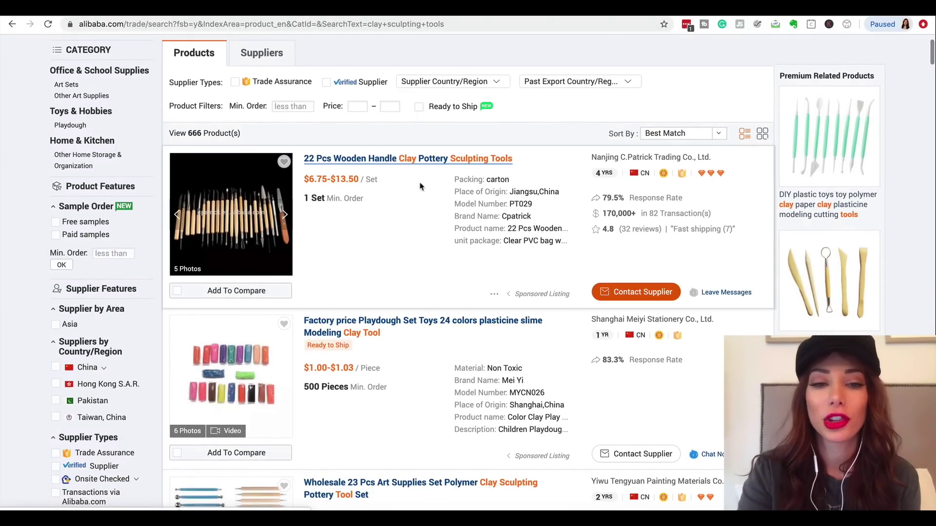
pyautogui.scroll(-7, 380, 181)
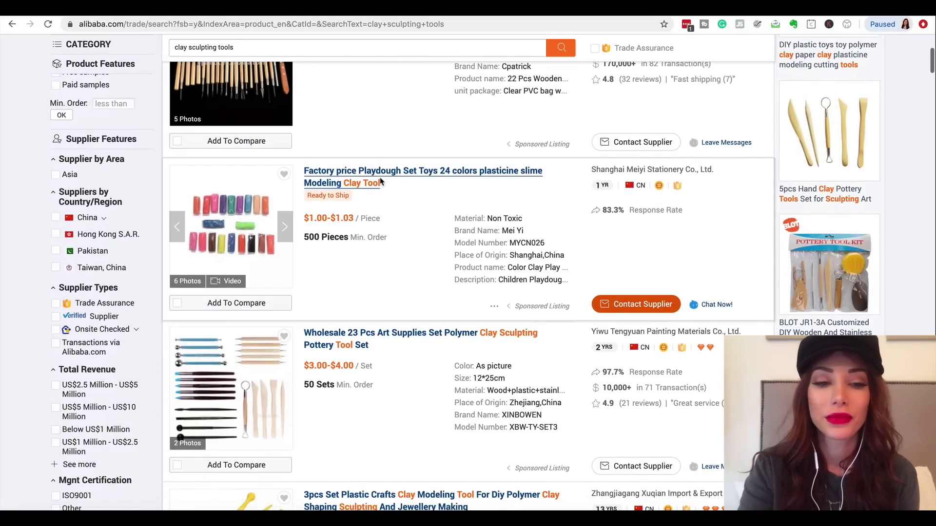
pyautogui.scroll(-7, 381, 181)
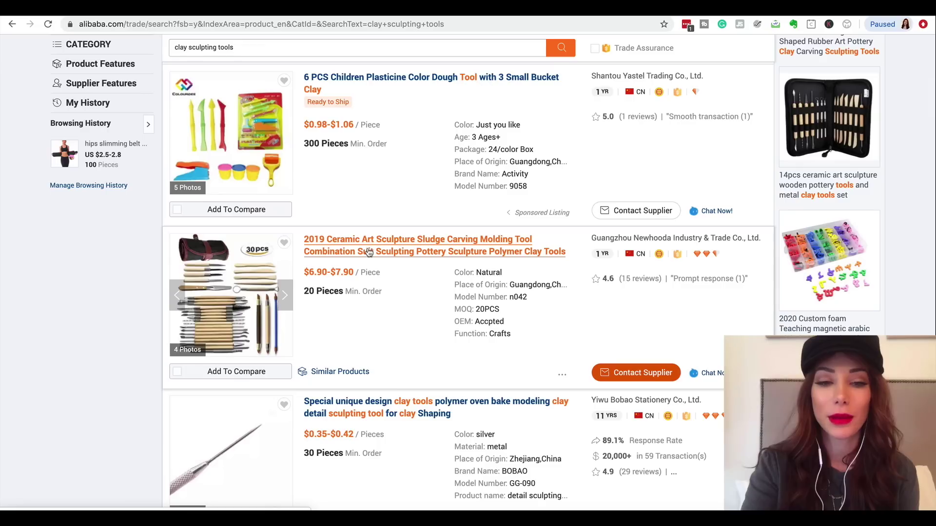
pyautogui.scroll(-1, 369, 252)
pyautogui.scroll(-1, 369, 252)
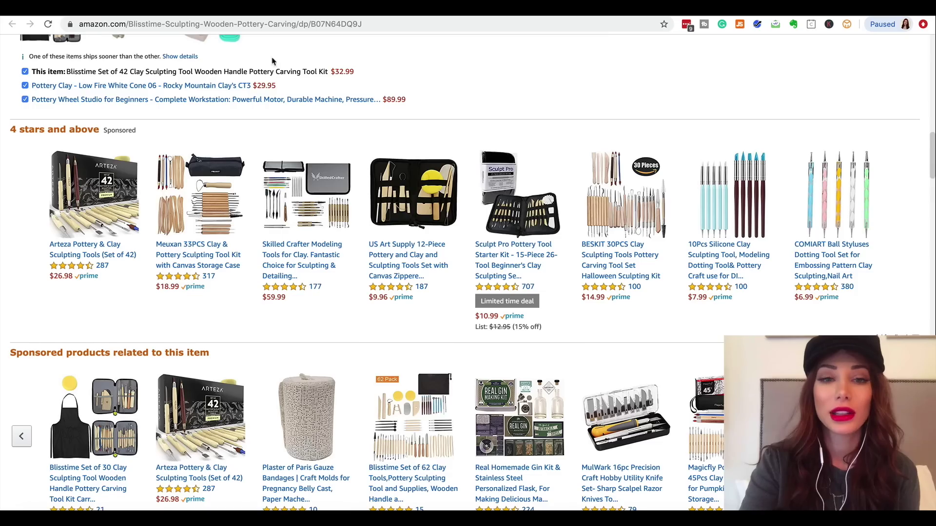
# - Compare the Blisstime listing on Amazon with Alibaba's 30-piece sculpture set and 6-piece wax clay carvers, highlighting both suppliers' prices
pyautogui.scroll(15, 288, 118)
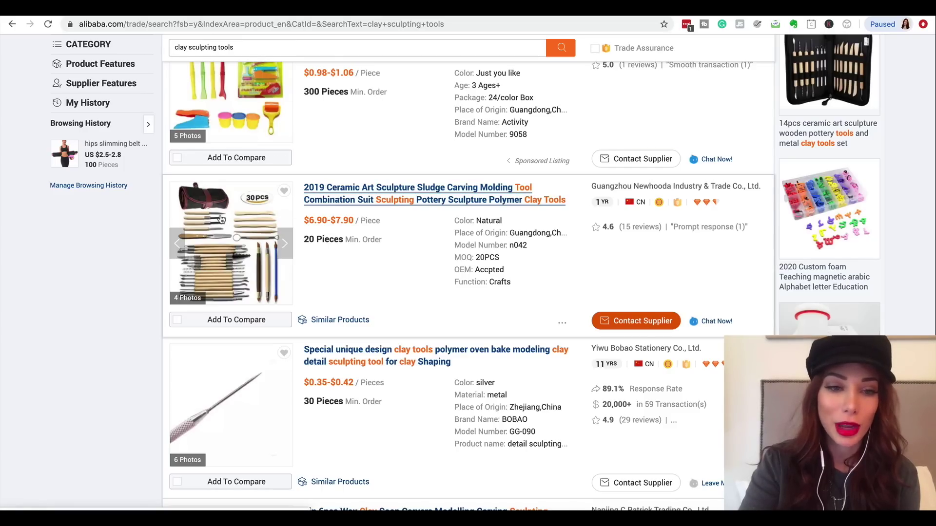
pyautogui.scroll(-2, 216, 259)
pyautogui.scroll(3, 216, 260)
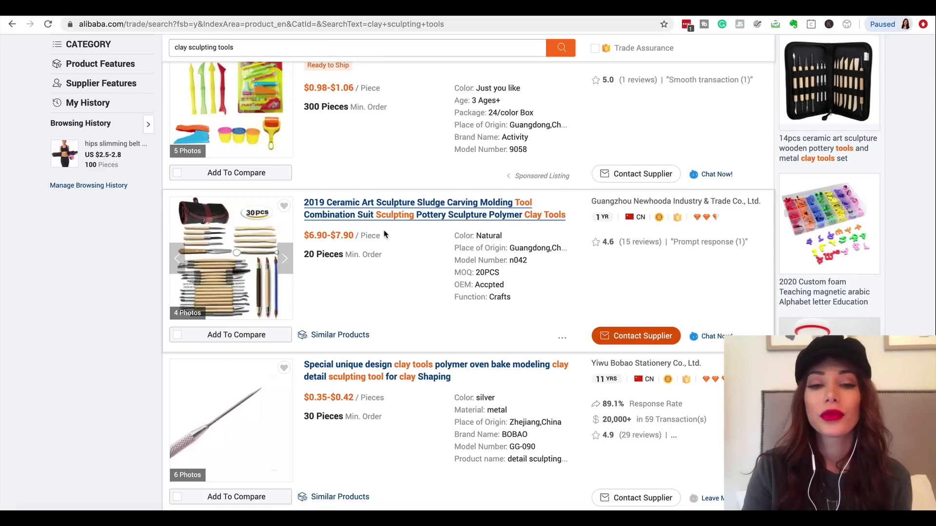
pyautogui.moveTo(385, 238); pyautogui.dragTo(304, 230)
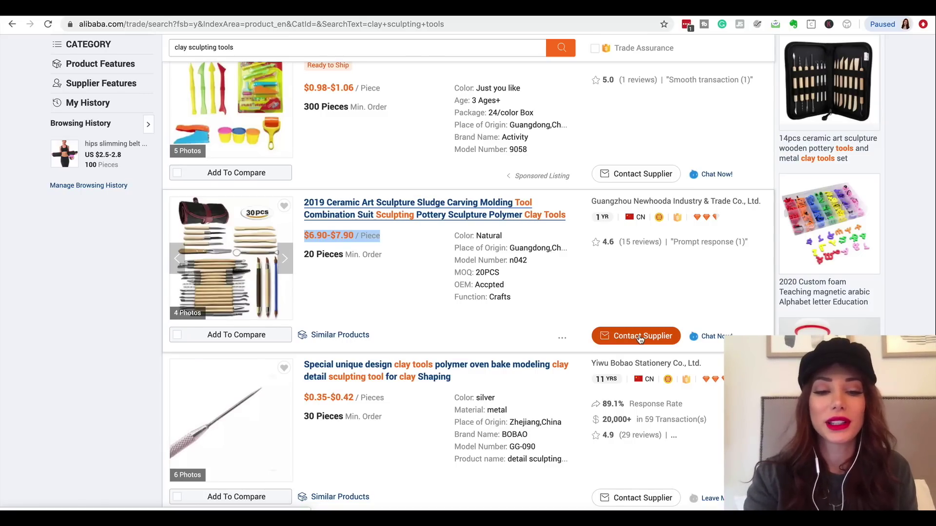
pyautogui.scroll(-9, 640, 340)
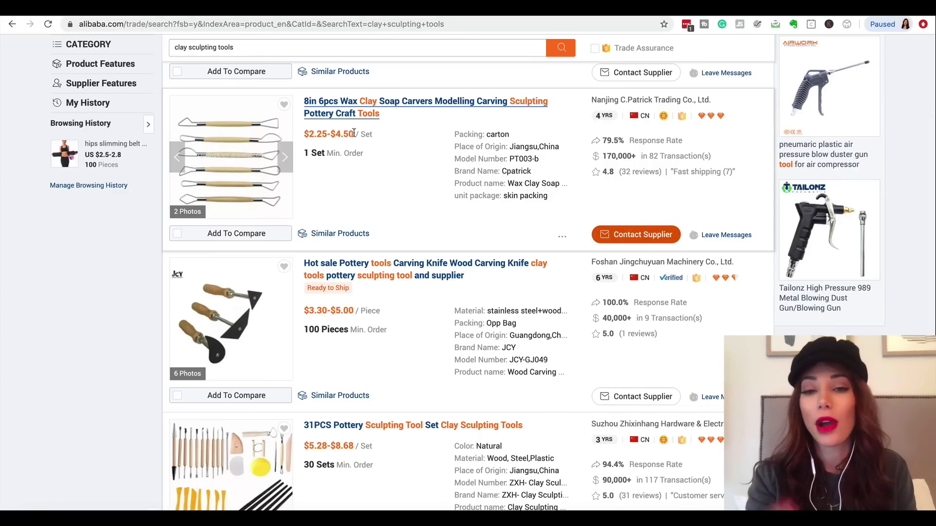
pyautogui.moveTo(354, 132); pyautogui.dragTo(303, 134)
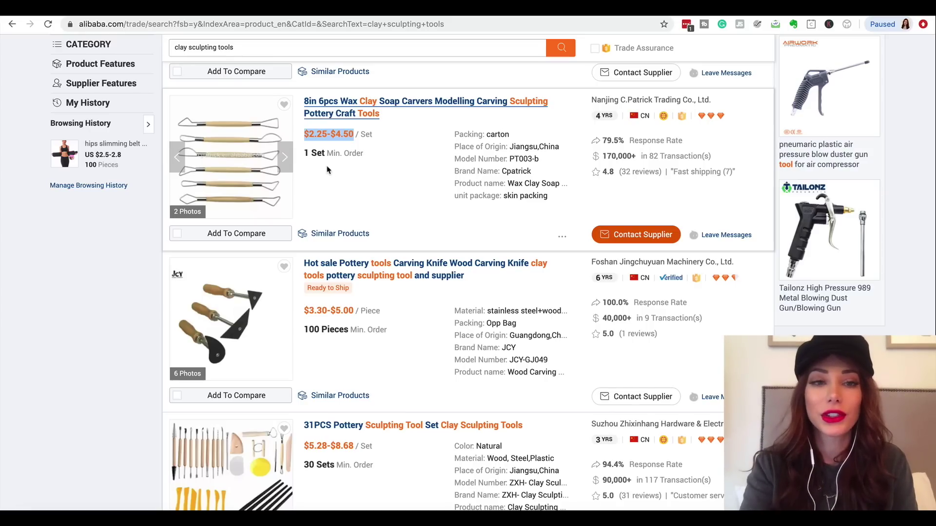
# - Switch to the ILAWS Tropical Palm Leaves listing on Amazon and look through its table setting and decoration images
pyautogui.hotkey('ctrl', 'Tab')
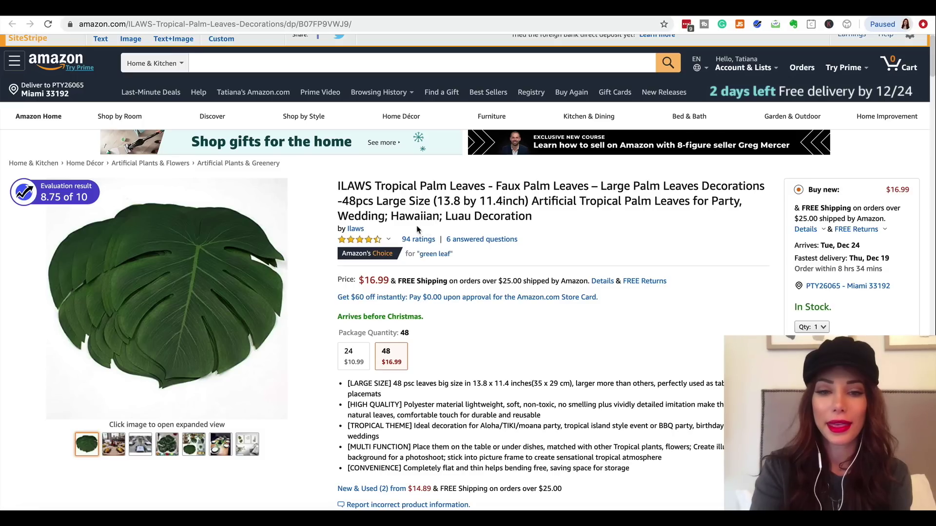
pyautogui.scroll(-3, 417, 229)
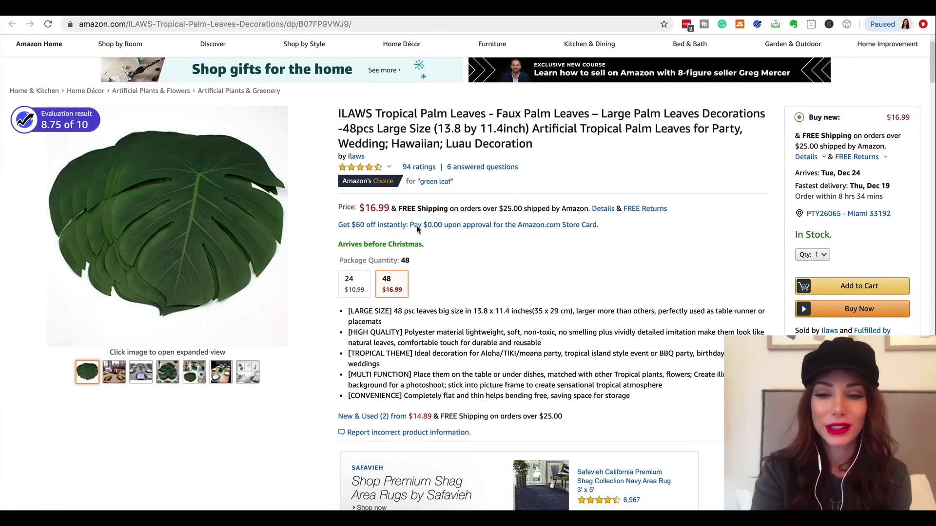
pyautogui.moveTo(110, 372)
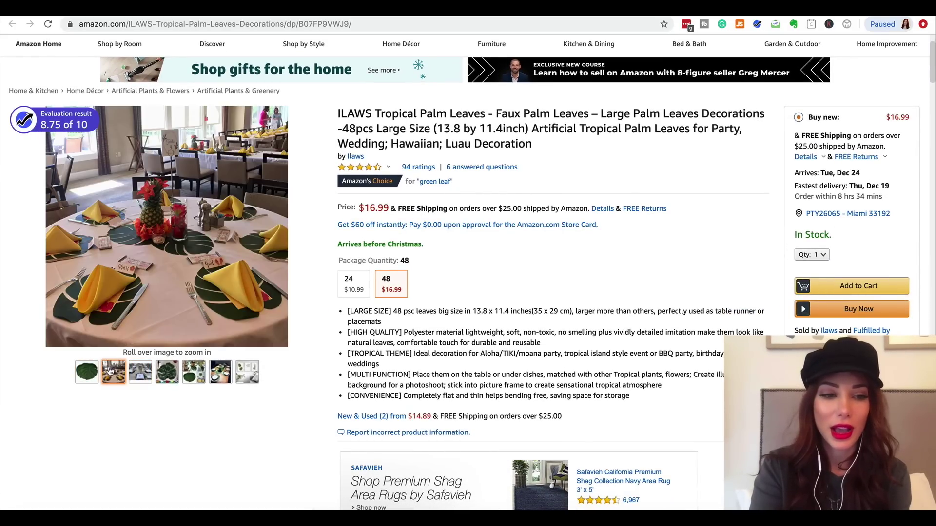
pyautogui.moveTo(168, 376)
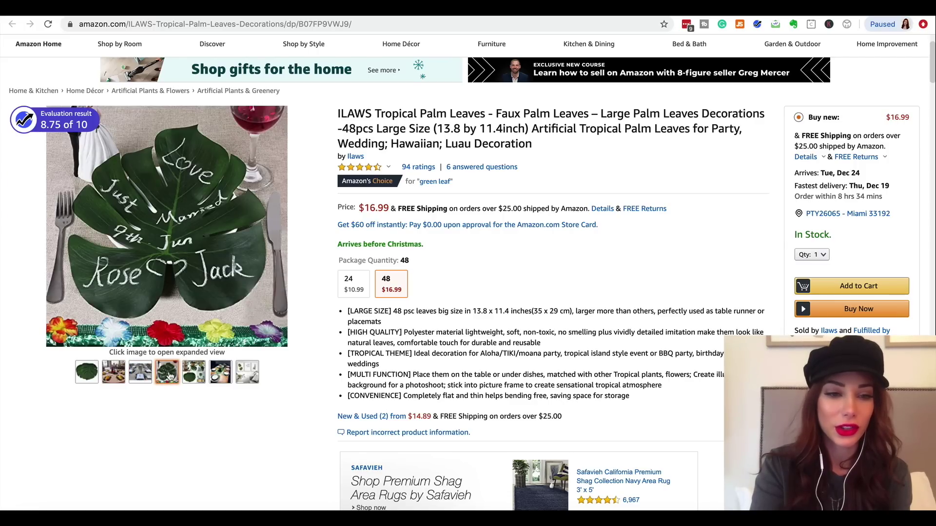
pyautogui.moveTo(224, 375)
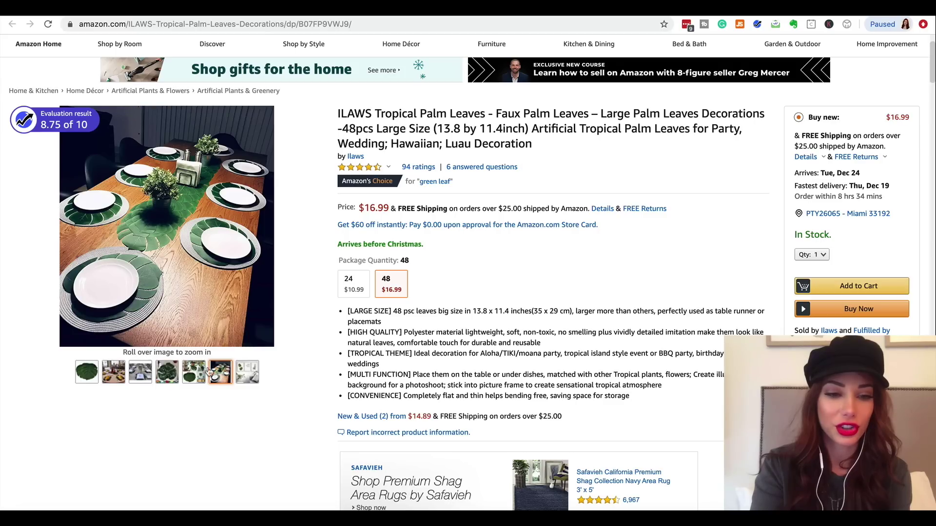
pyautogui.moveTo(140, 374)
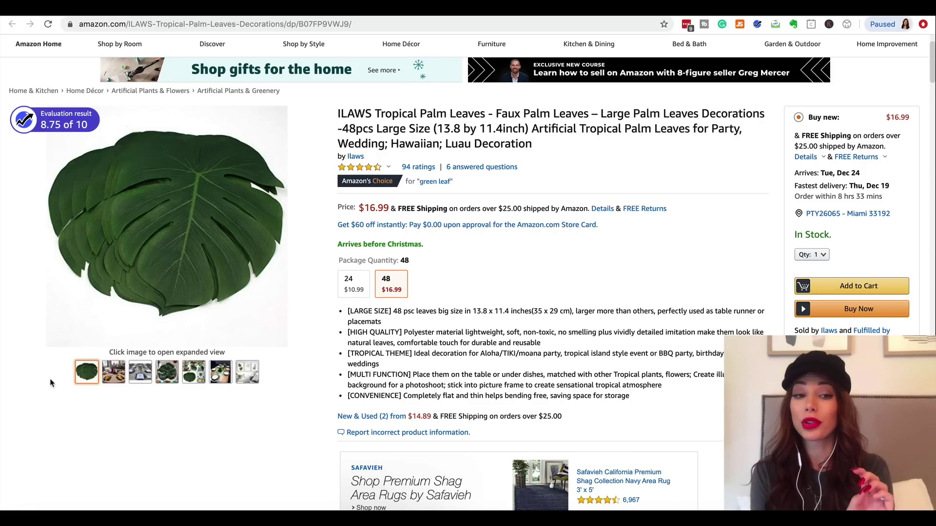
pyautogui.moveTo(126, 384)
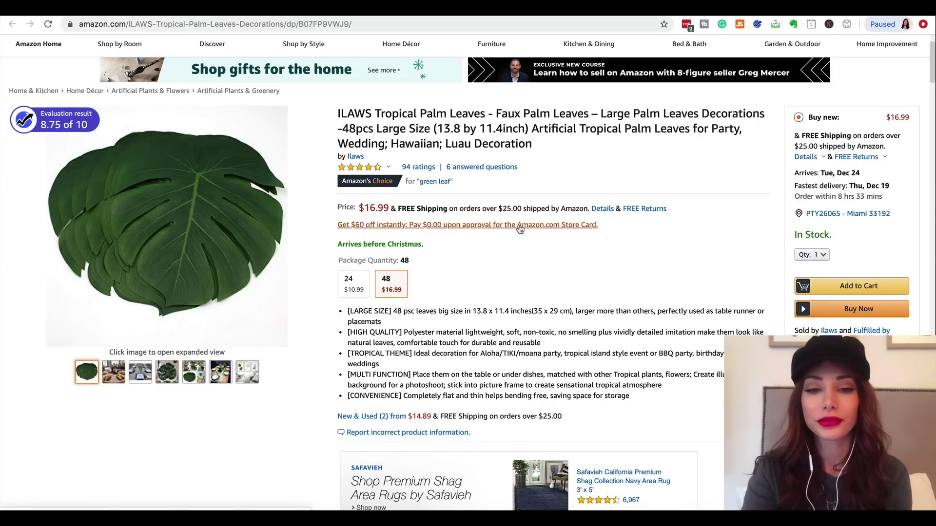
# - Examine the palm leaves' 30-day price and sales rank chart, revenue calculator, product description and product information
pyautogui.scroll(-1, 521, 229)
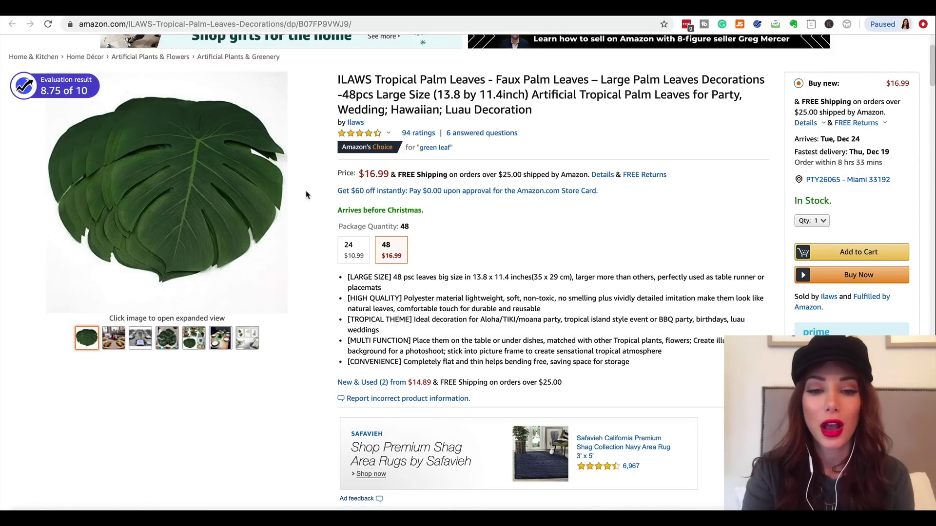
pyautogui.scroll(-8, 305, 205)
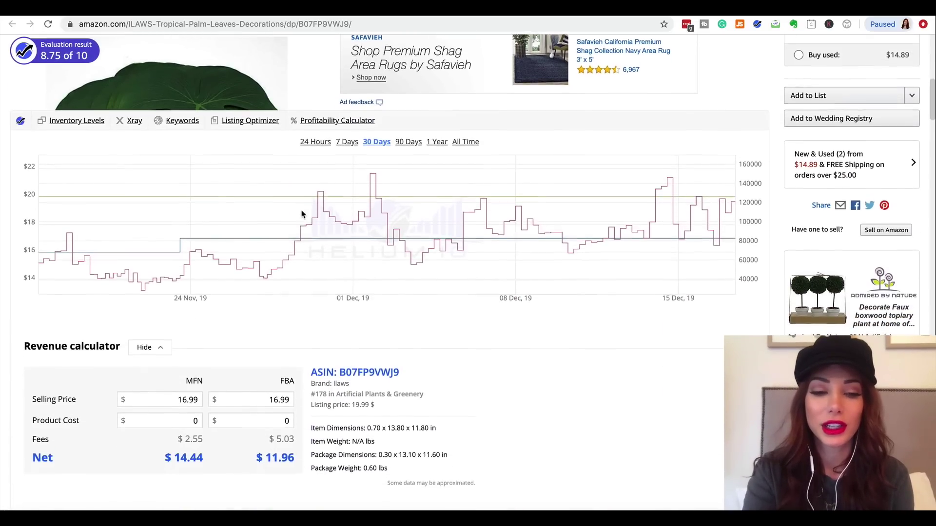
pyautogui.scroll(-18, 301, 214)
pyautogui.scroll(-15, 302, 214)
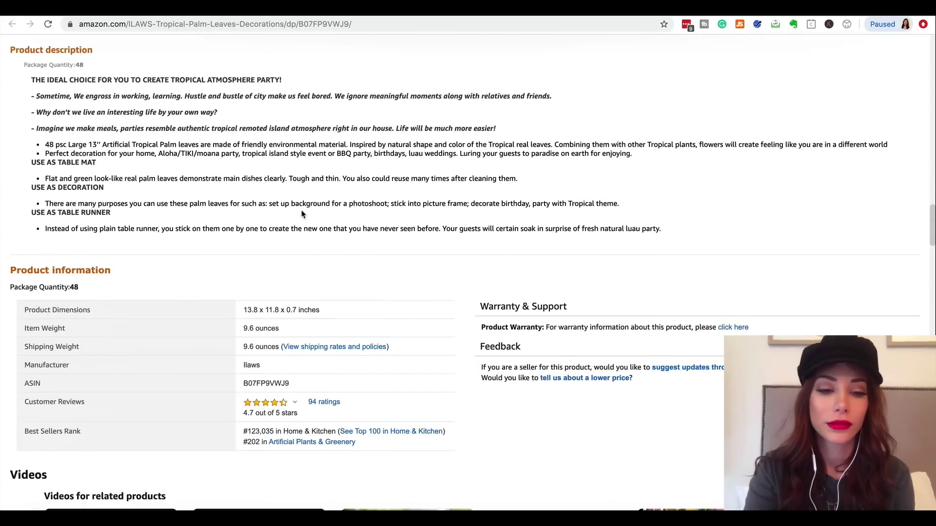
pyautogui.scroll(-16, 301, 213)
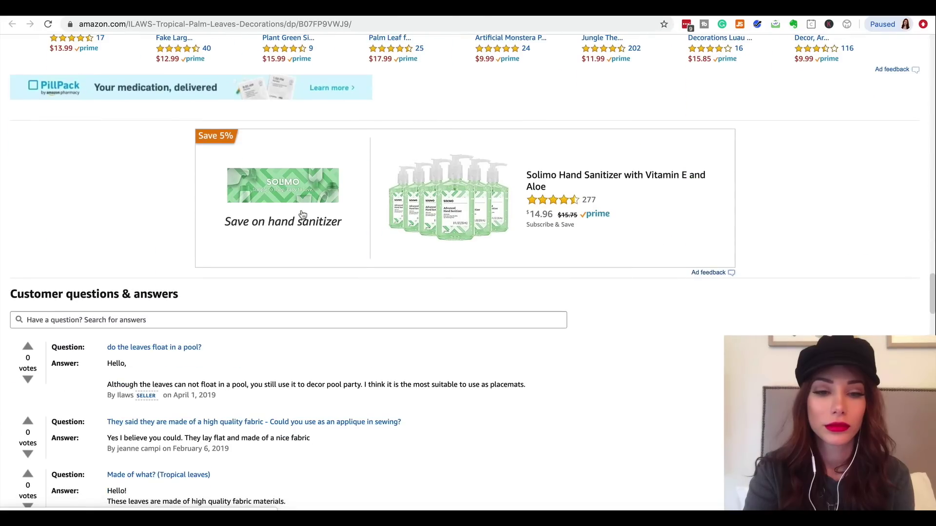
# - Read the palm leaves' customer questions and answers, star rating breakdown, customer images and review keywords
pyautogui.scroll(-5, 302, 215)
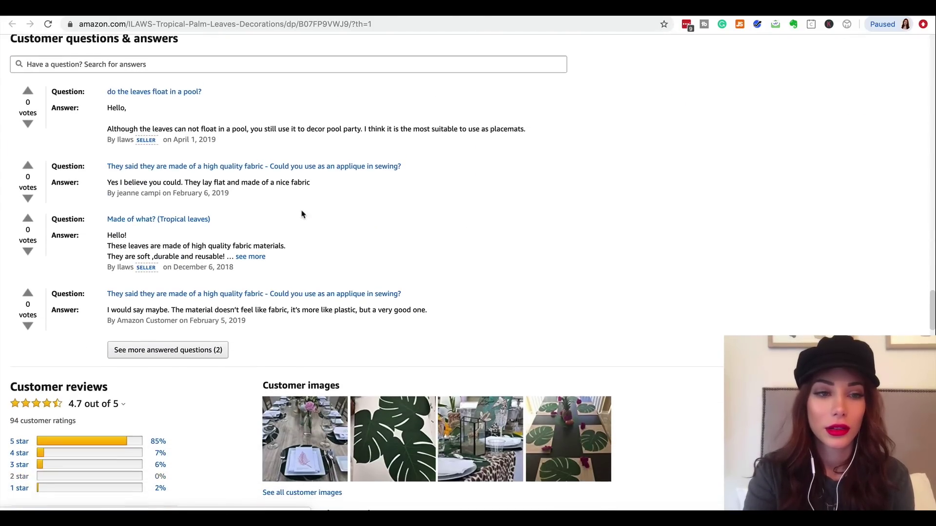
pyautogui.scroll(-1, 202, 122)
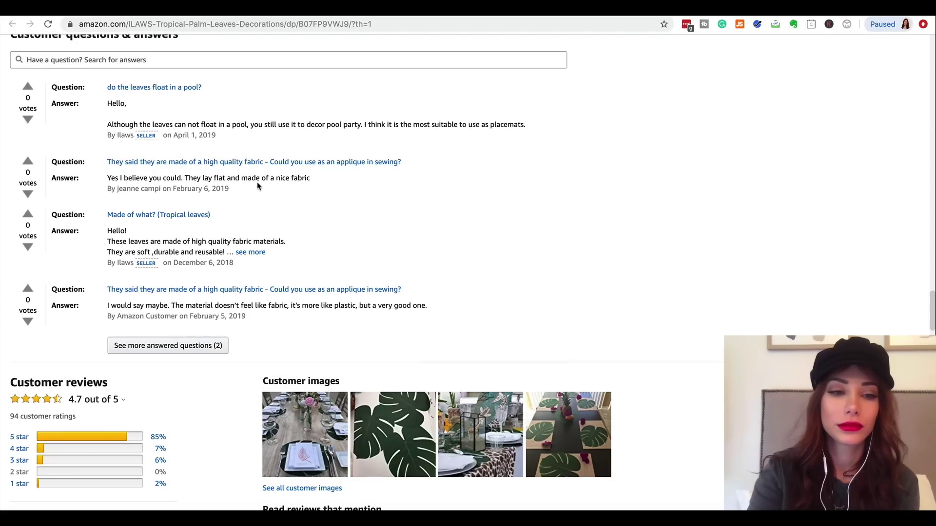
pyautogui.scroll(-2, 259, 184)
pyautogui.scroll(-2, 259, 184)
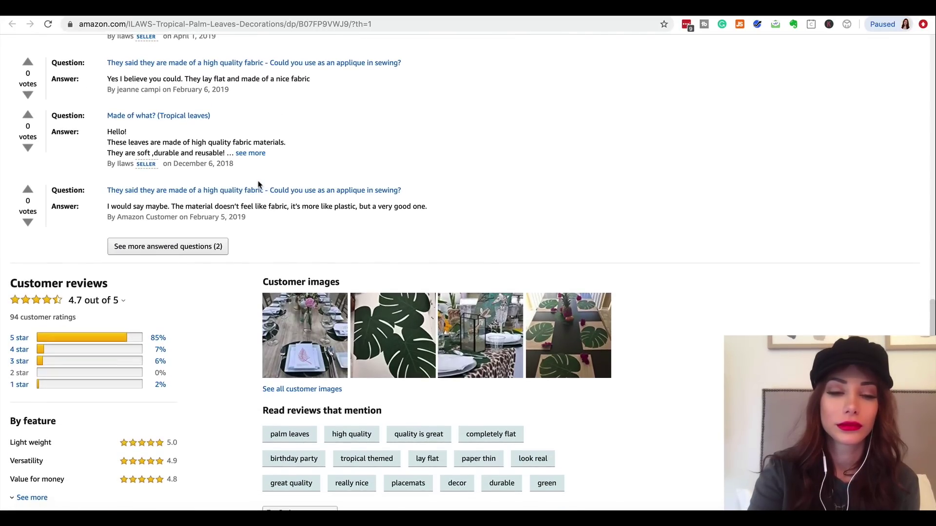
pyautogui.scroll(-6, 259, 184)
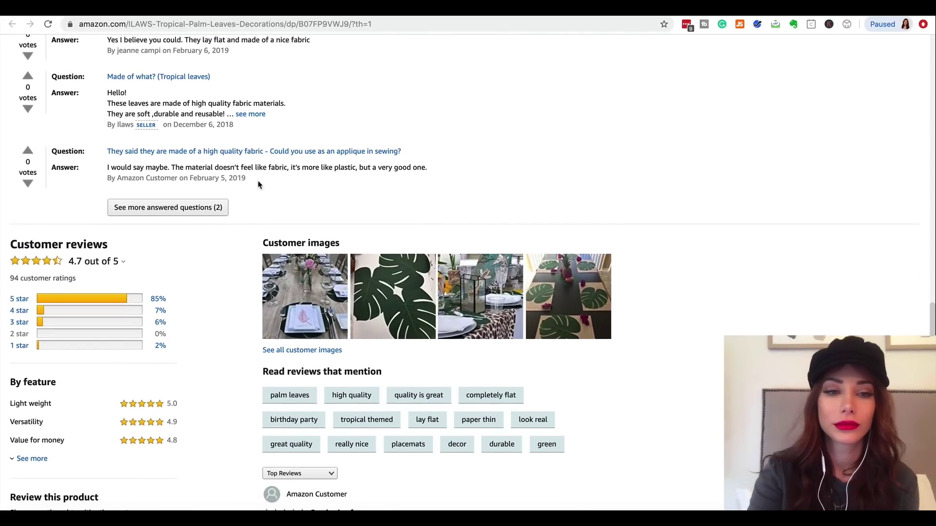
# - Copy the phrase "Palm Leaves" from the ILAWS listing's title
pyautogui.scroll(20, 259, 184)
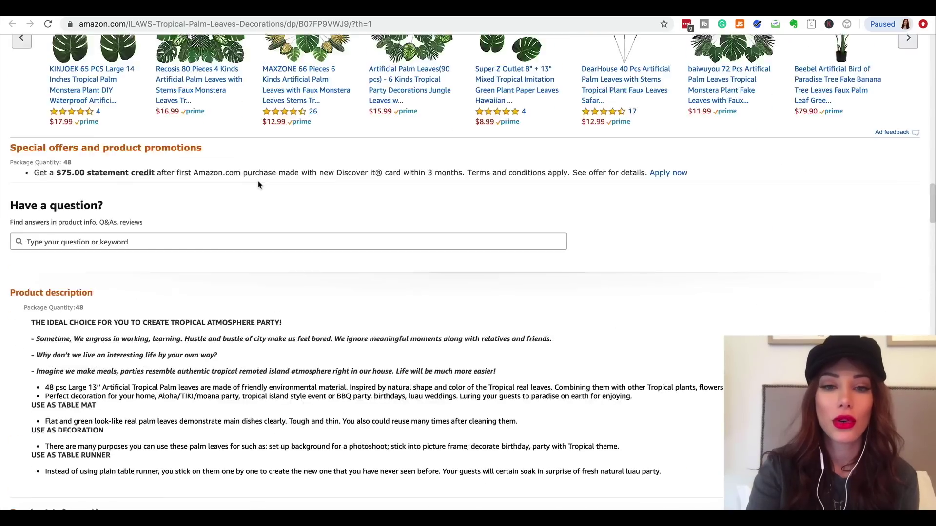
pyautogui.scroll(12, 259, 184)
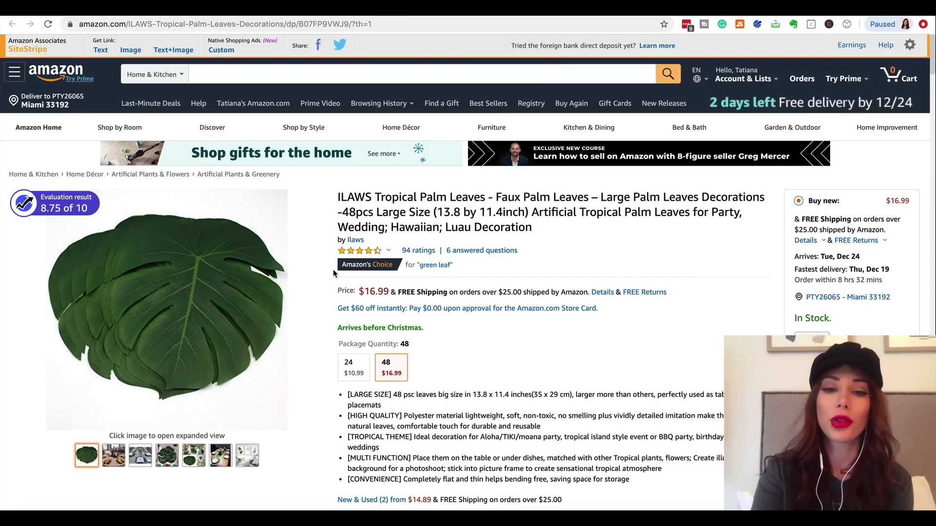
pyautogui.moveTo(420, 197); pyautogui.dragTo(484, 191)
pyautogui.hotkey('ctrl', 'c')
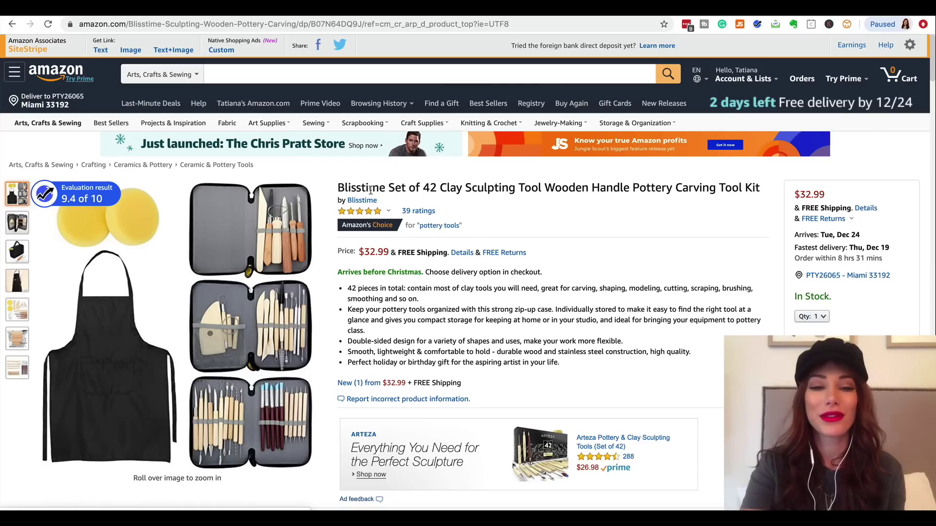
# - Highlight the main keyword phrase "Clay Sculpting Tool" in the Blisstime listing's title
pyautogui.tripleClick(341, 188)
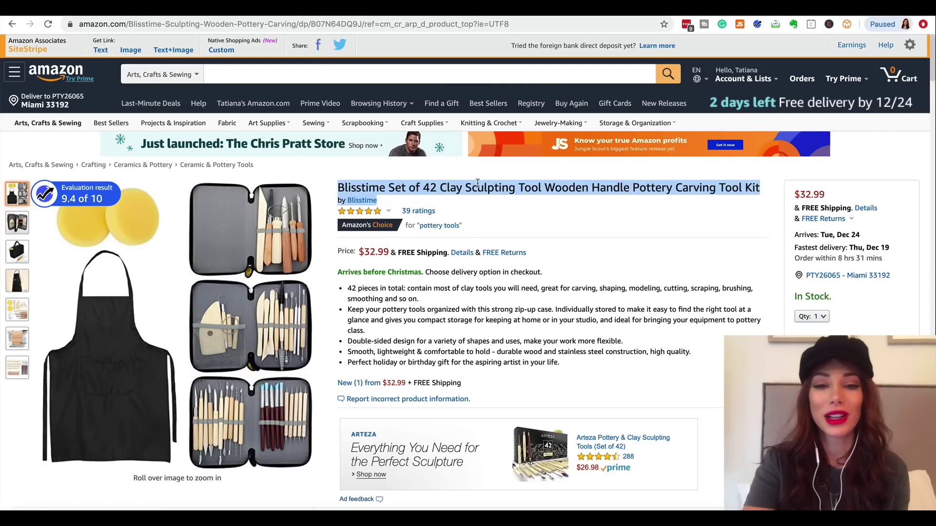
pyautogui.moveTo(439, 187); pyautogui.dragTo(539, 190)
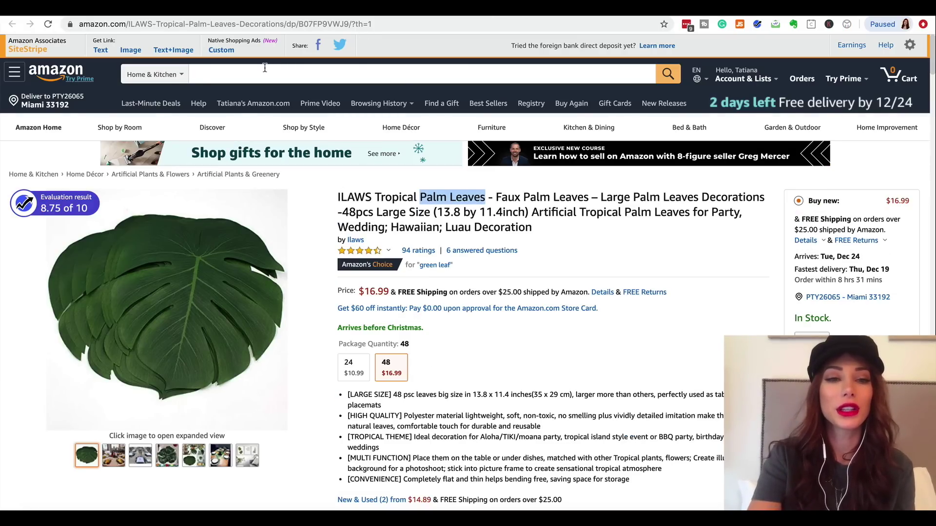
# - Return to the ILAWS listing and search Amazon for "Palm Leaves" in All Departments
pyautogui.click(265, 68)
pyautogui.hotkey('ctrl', 'v')
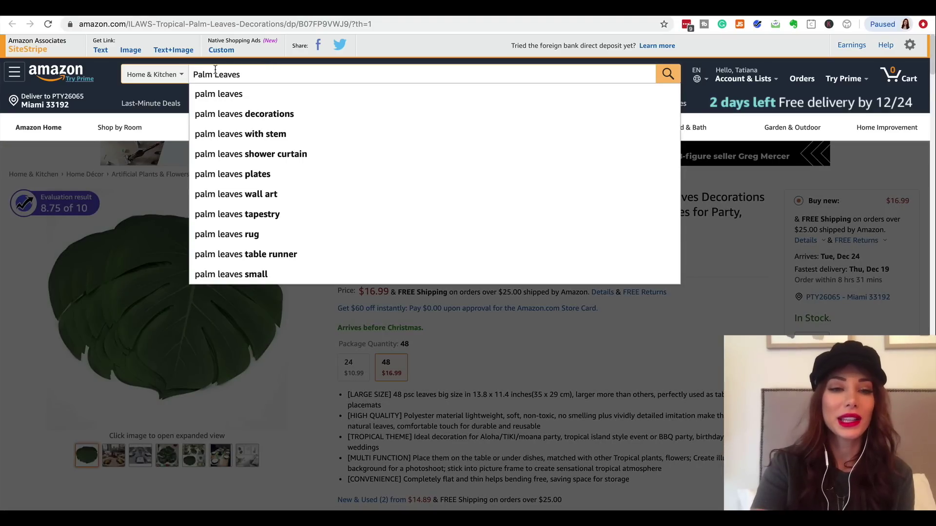
pyautogui.click(175, 74)
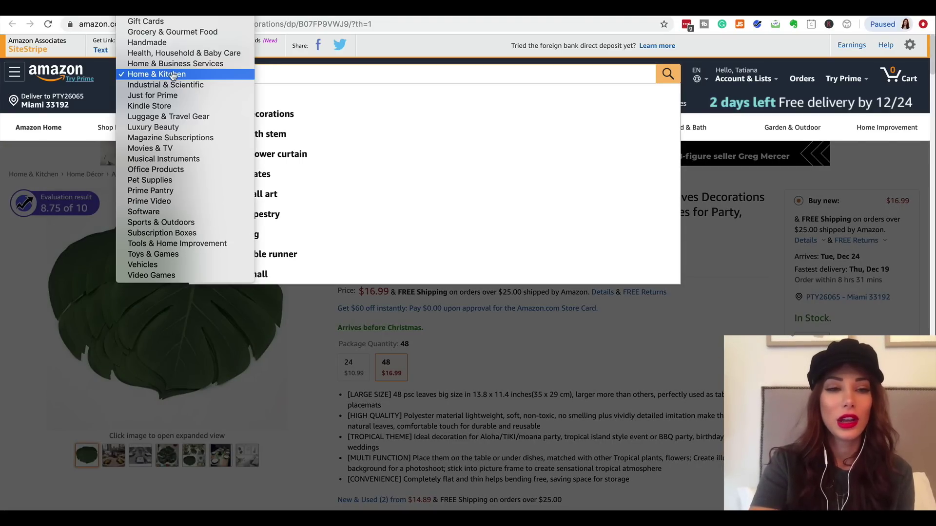
pyautogui.click(146, 20)
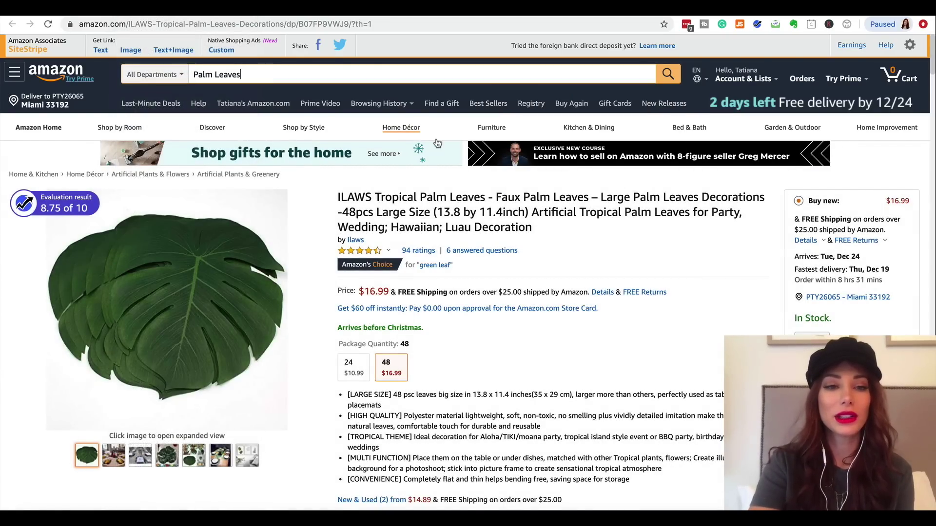
pyautogui.click(669, 74)
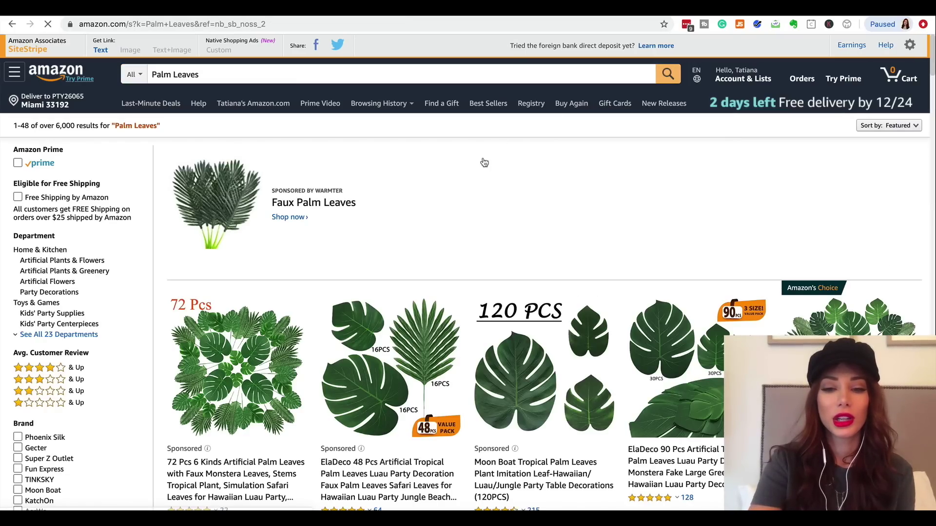
# - Browse the "Palm Leaves" search results, comparing prices, ratings, sales ranks and seller counts
pyautogui.scroll(-5, 440, 200)
pyautogui.scroll(5, 442, 200)
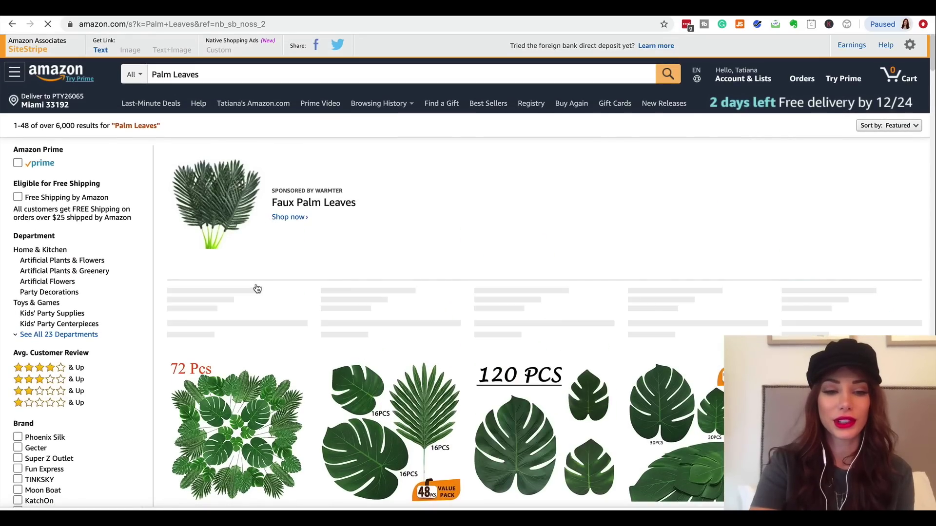
pyautogui.scroll(-3, 255, 292)
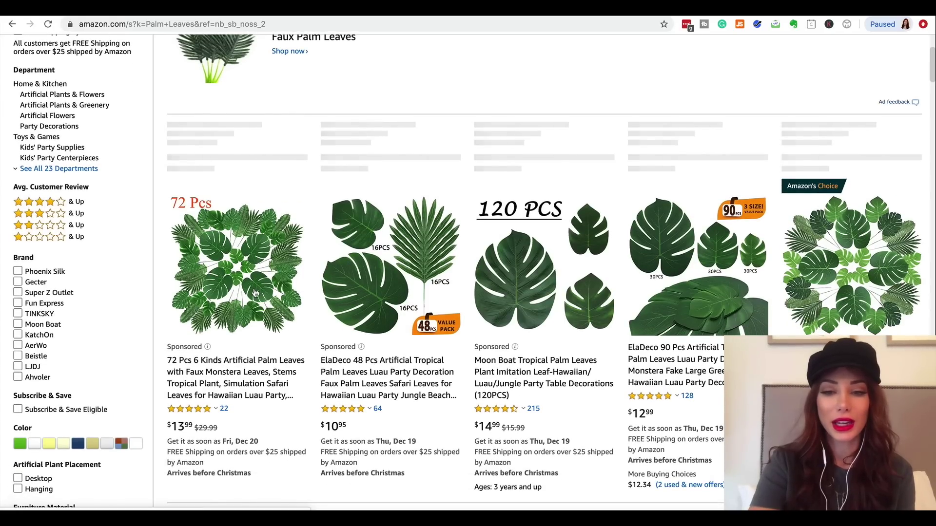
pyautogui.scroll(-1, 725, 280)
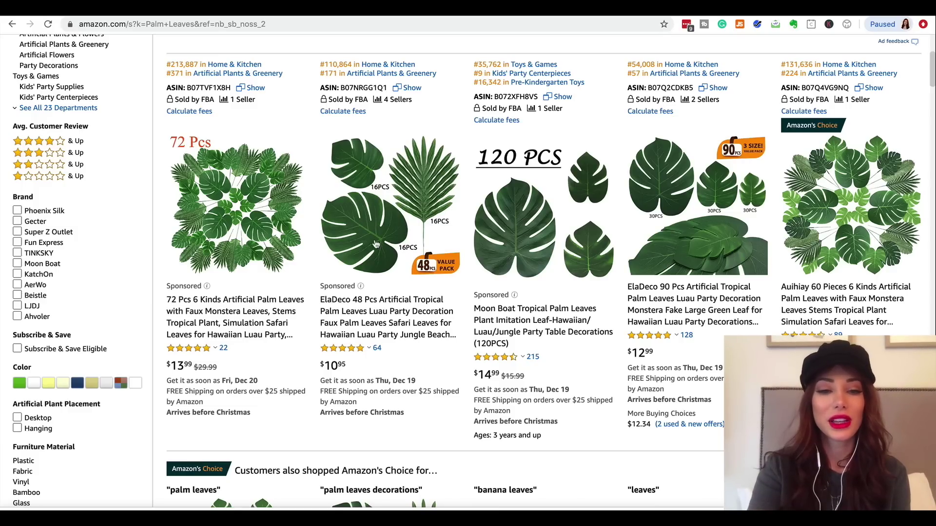
pyautogui.scroll(-5, 353, 171)
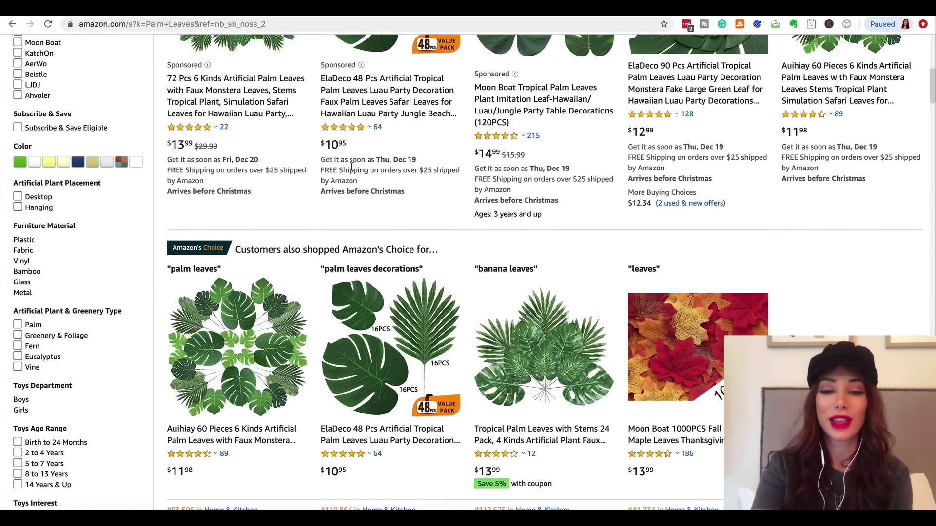
pyautogui.scroll(-3, 351, 166)
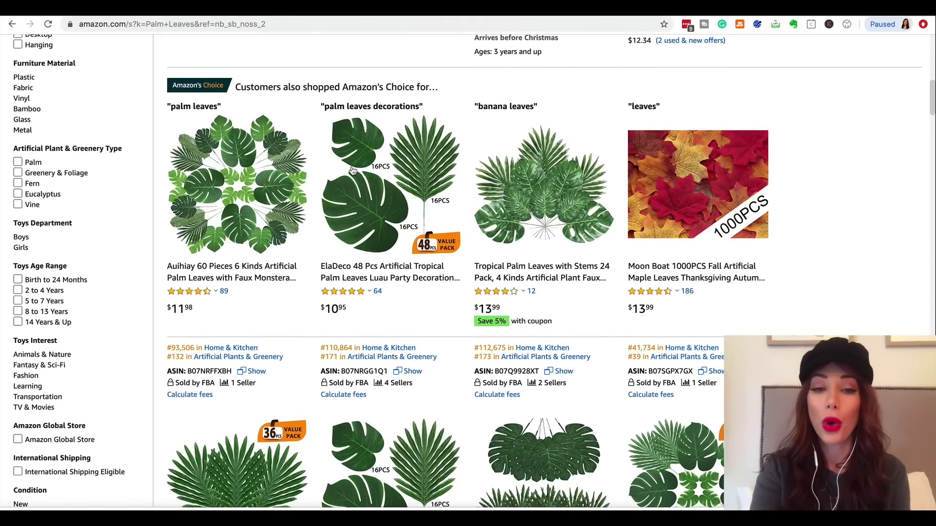
pyautogui.scroll(-4, 352, 169)
pyautogui.scroll(4, 353, 170)
pyautogui.scroll(-9, 352, 170)
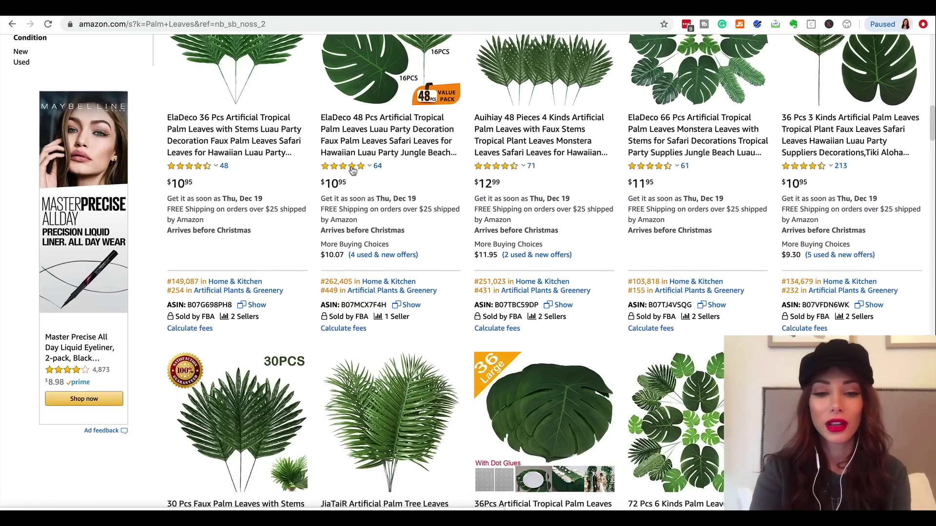
pyautogui.scroll(-4, 352, 170)
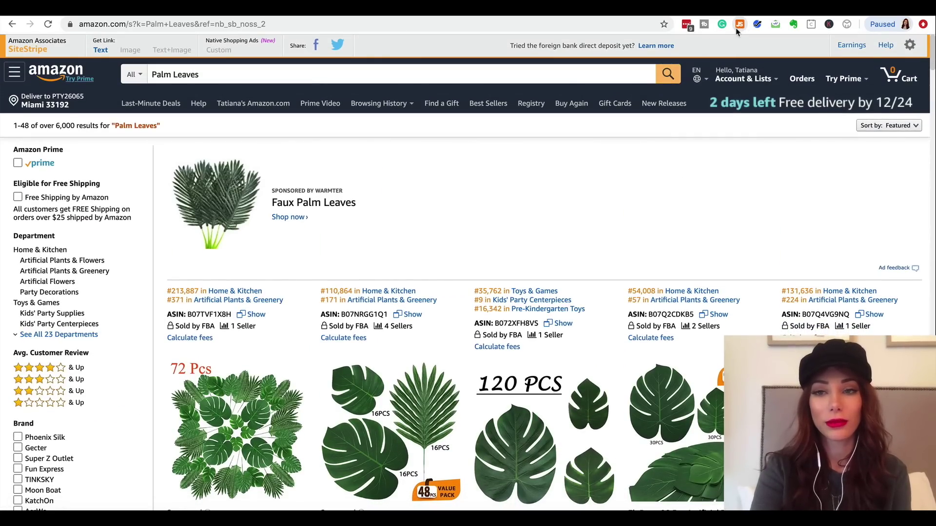
# - Run Jungle Scout on the "Palm Leaves" results and sort the products by rank, with the best-ranked ones first
pyautogui.click(737, 30)
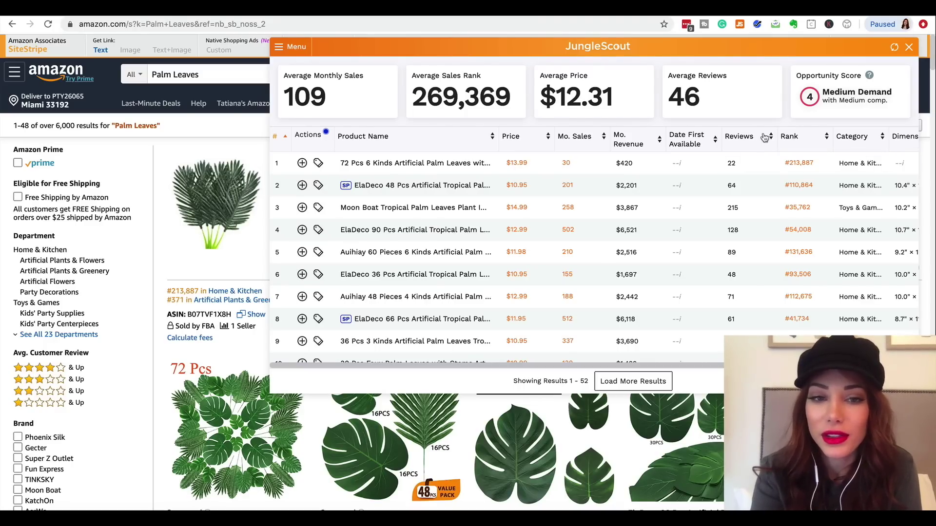
pyautogui.click(823, 138)
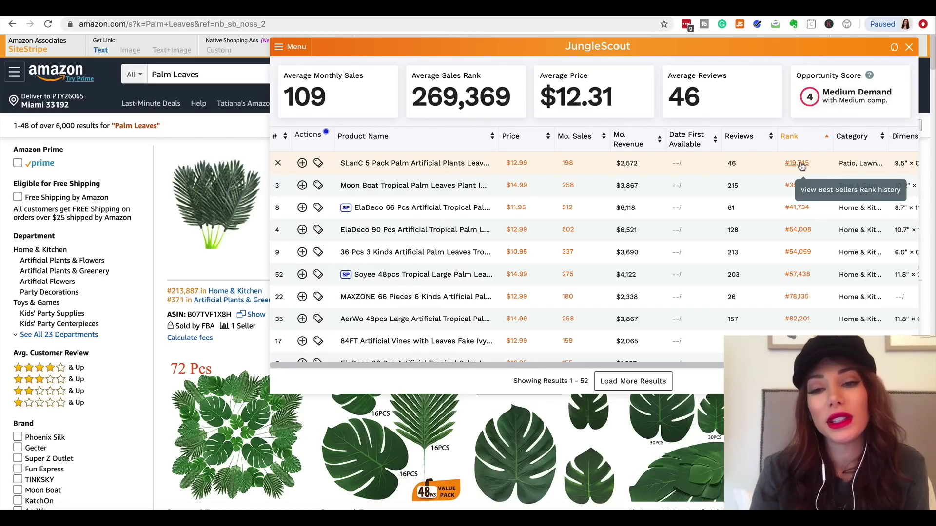
pyautogui.click(806, 137)
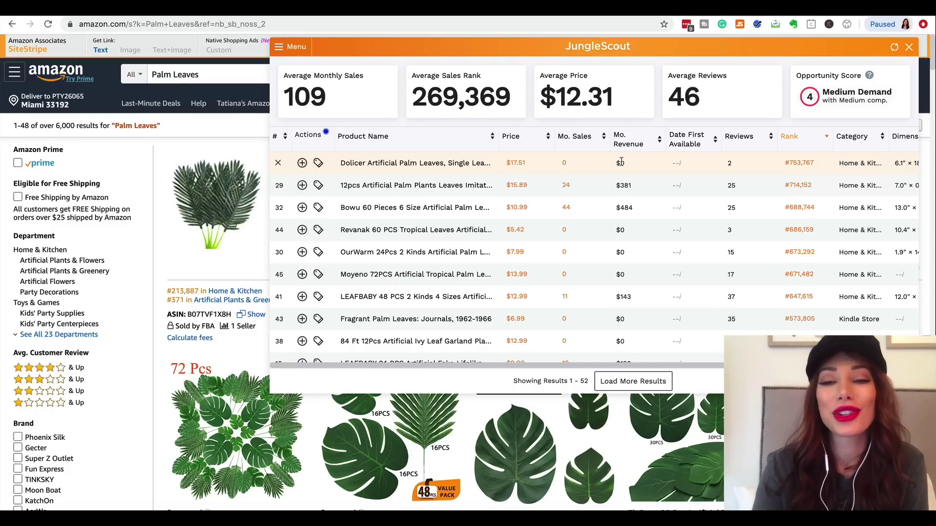
pyautogui.moveTo(478, 165)
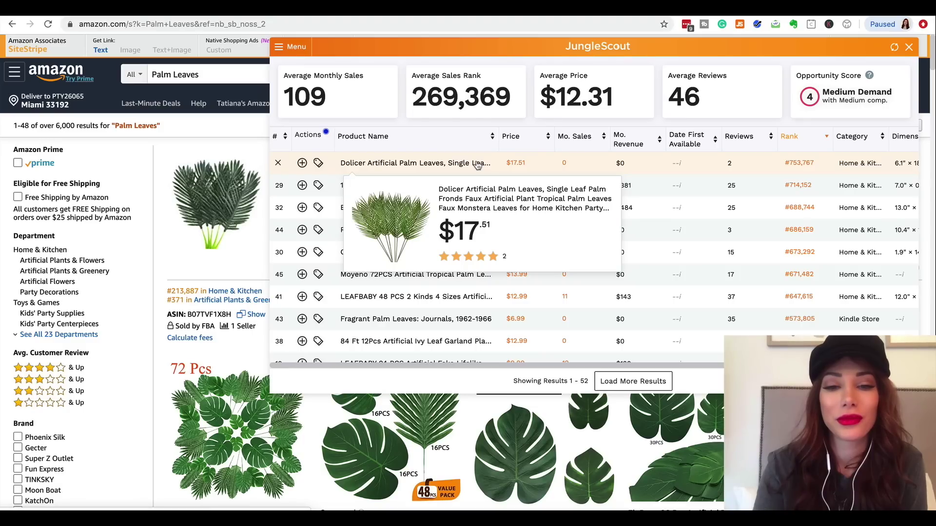
pyautogui.click(823, 136)
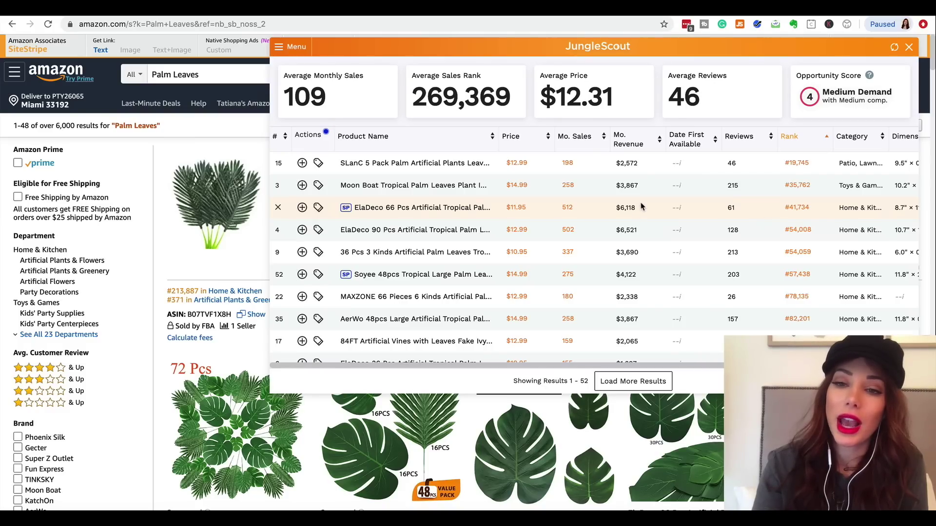
# - Remove the sponsored ElaDeco 66 Pcs and Soyee 48pcs products from the Jungle Scout table
pyautogui.moveTo(343, 208)
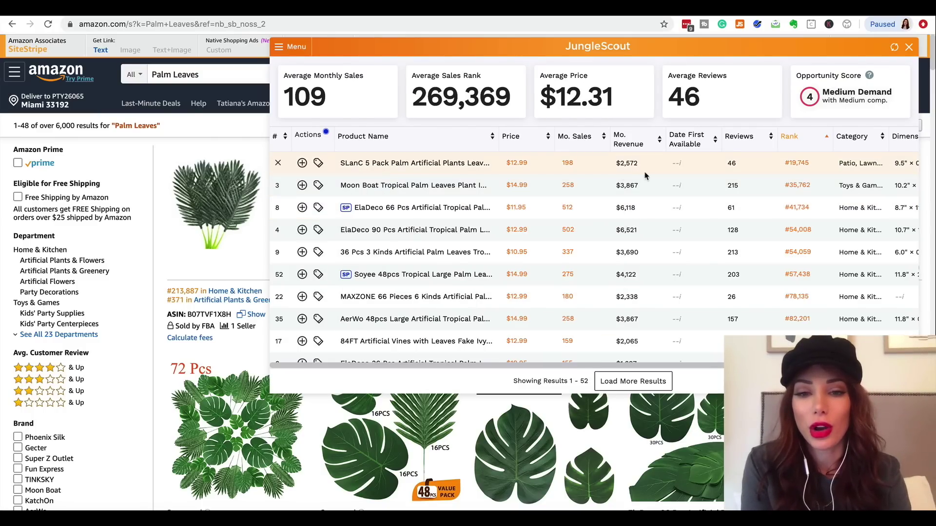
pyautogui.moveTo(361, 233)
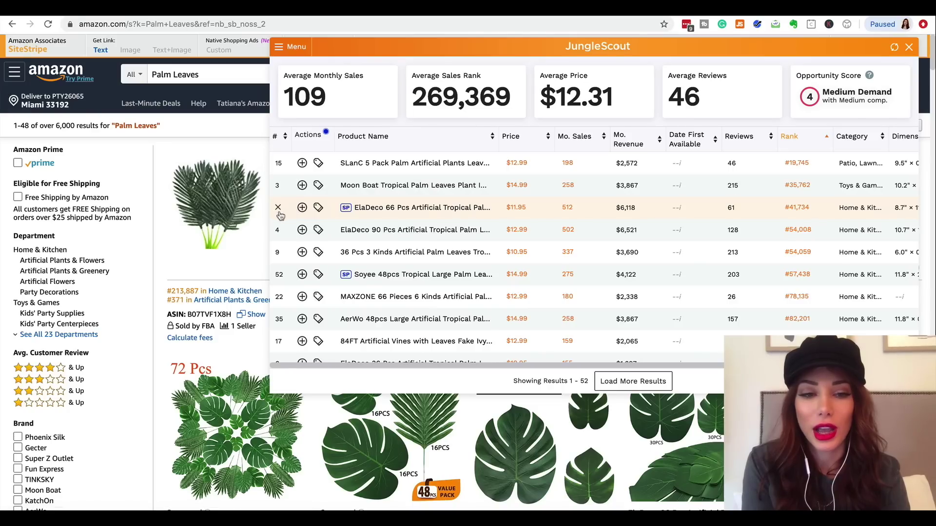
pyautogui.click(279, 210)
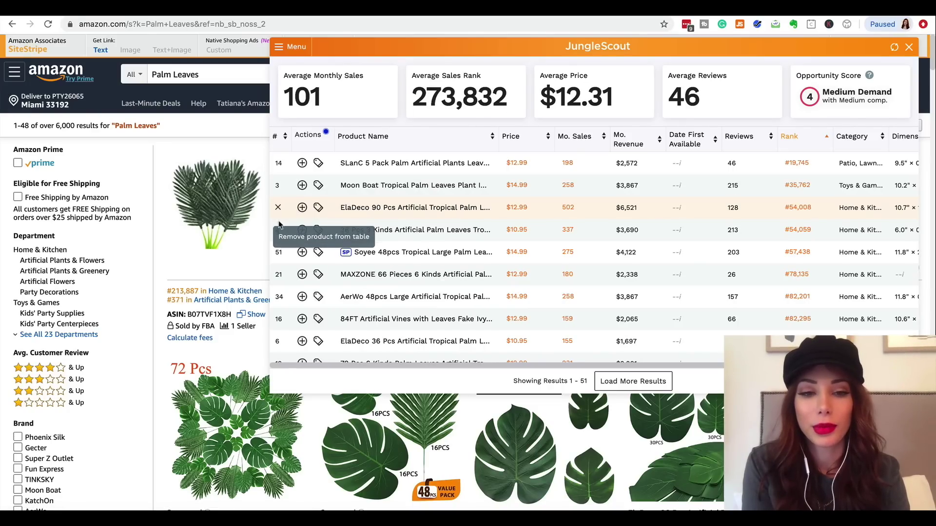
pyautogui.click(280, 252)
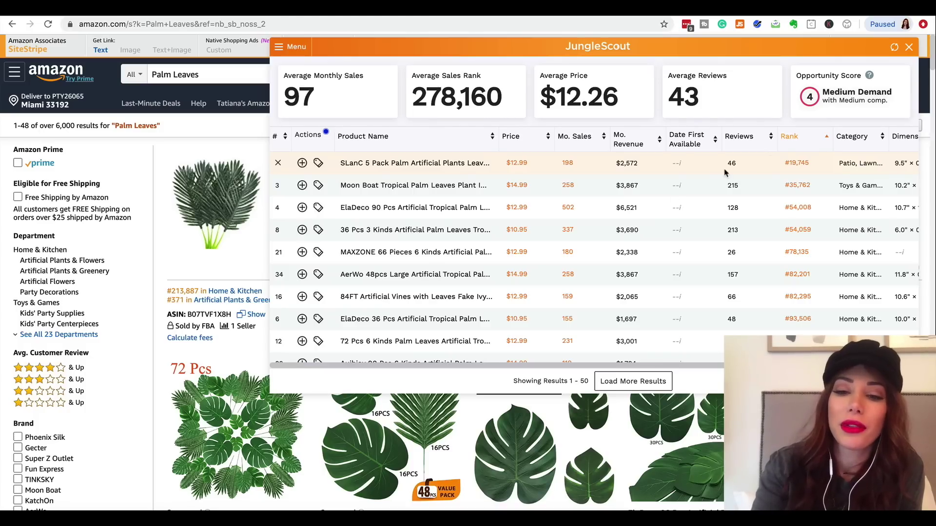
# - Review the monthly sales, revenue, reviews and ranks of the remaining palm leaf products, and close the Jungle Scout data
pyautogui.scroll(-4, 629, 342)
pyautogui.scroll(4, 632, 348)
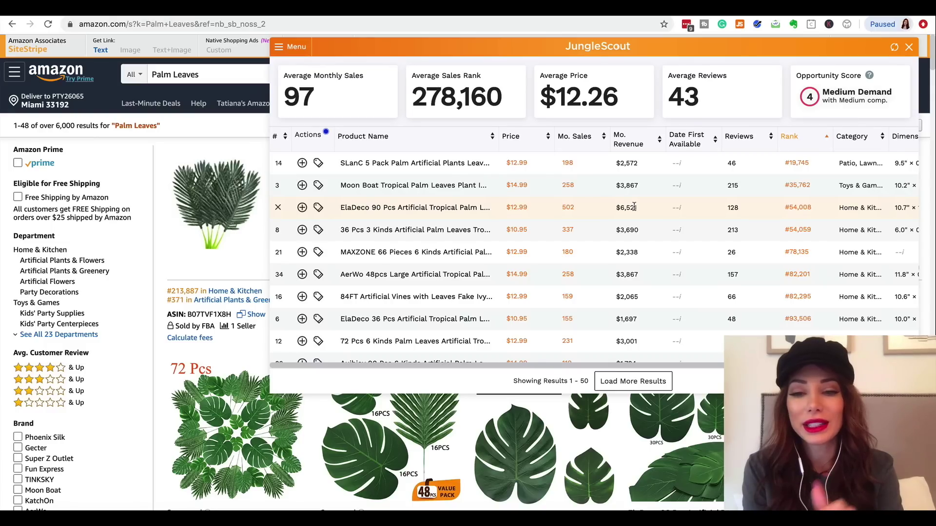
pyautogui.scroll(-5, 634, 208)
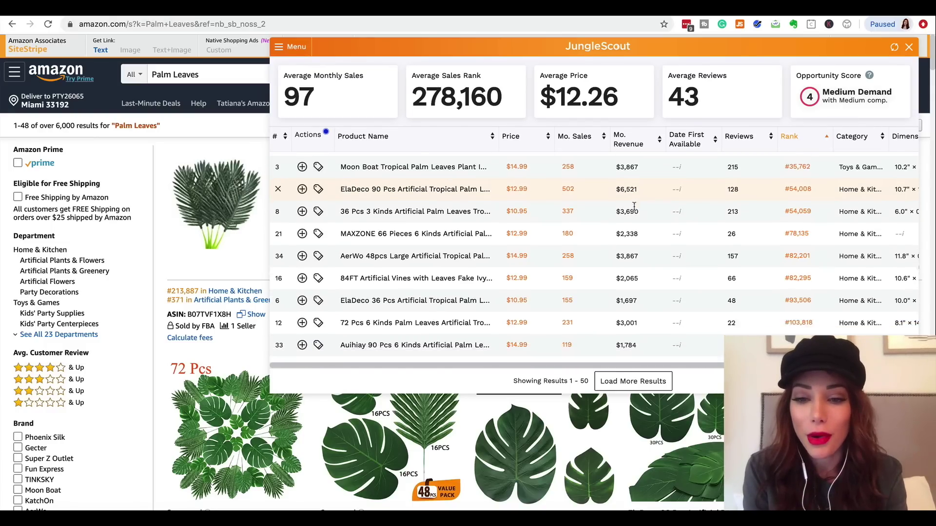
pyautogui.scroll(5, 634, 208)
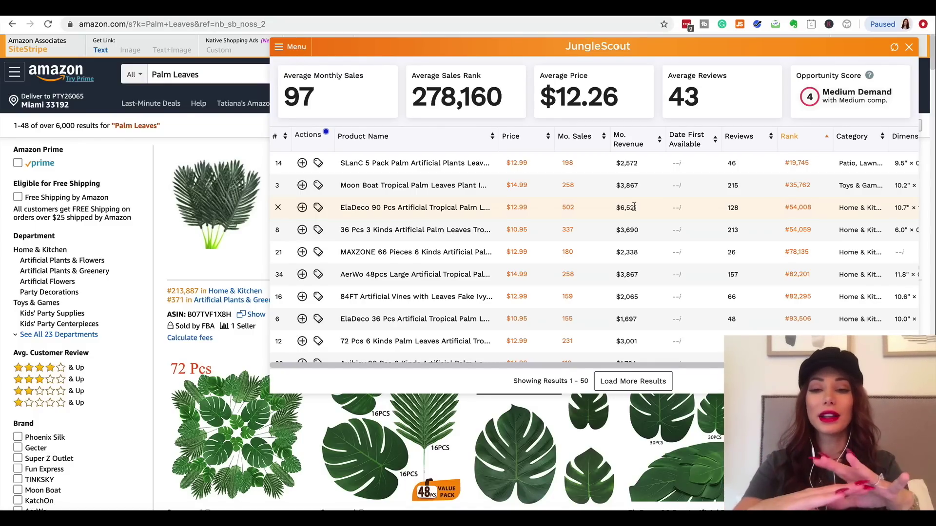
pyautogui.scroll(-10, 634, 208)
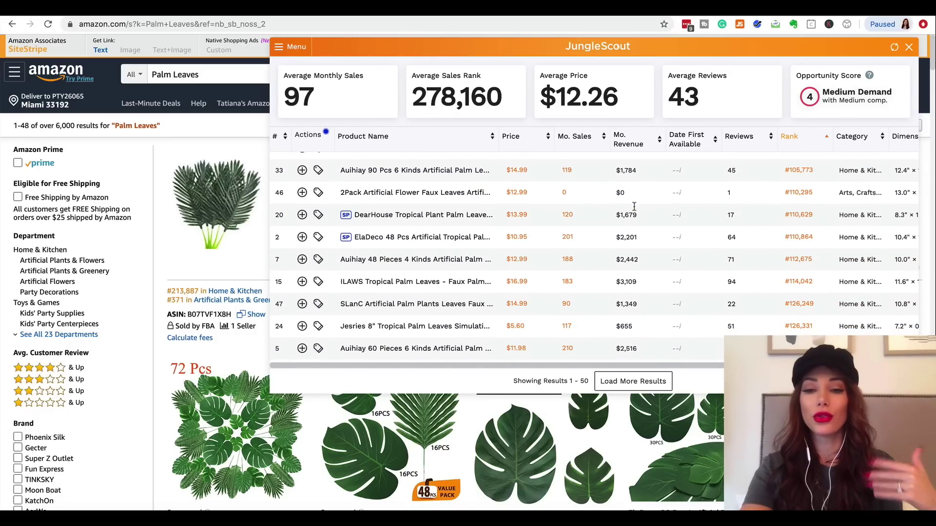
pyautogui.scroll(10, 635, 209)
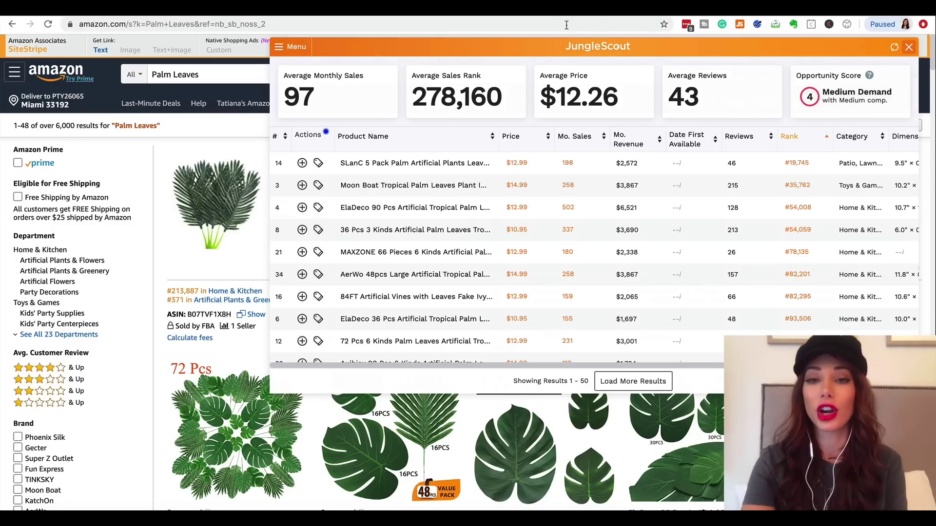
pyautogui.click(909, 47)
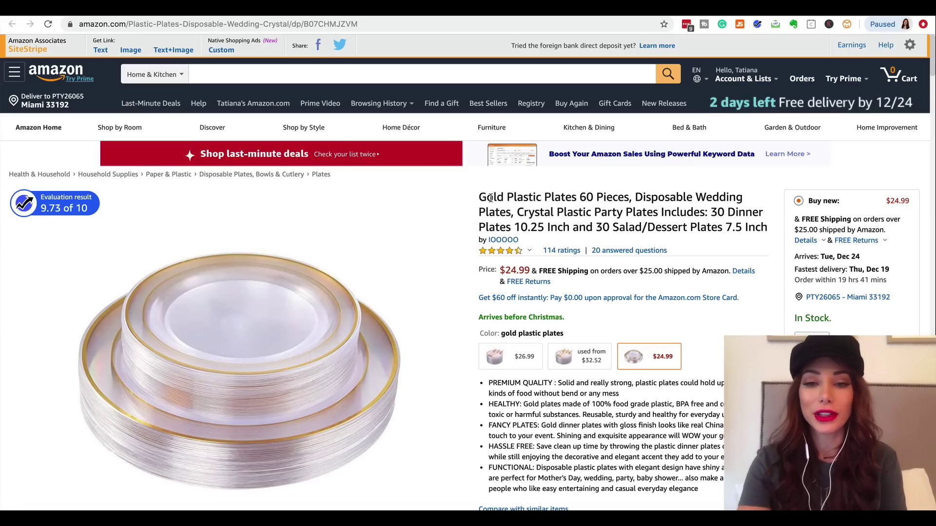
# - Copy the phrase "Gold Plastic Plates" from the IOOOOO listing's title and look over the listing's details
pyautogui.moveTo(479, 196); pyautogui.dragTo(576, 189)
pyautogui.hotkey('ctrl', 'c')
pyautogui.scroll(-5, 576, 189)
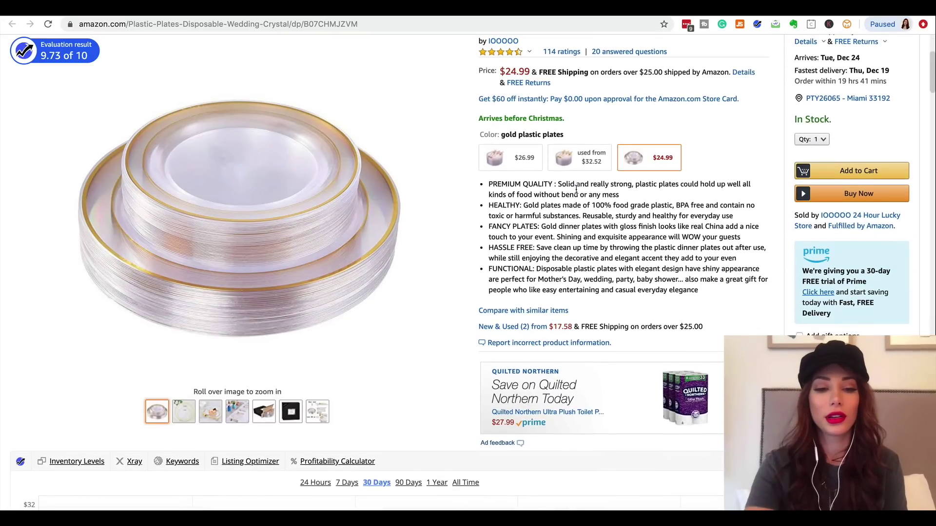
pyautogui.scroll(4, 576, 189)
pyautogui.scroll(1, 576, 189)
# - Search Amazon for "Gold Plastic Plates" in All Departments
pyautogui.click(404, 68)
pyautogui.hotkey('ctrl', 'v')
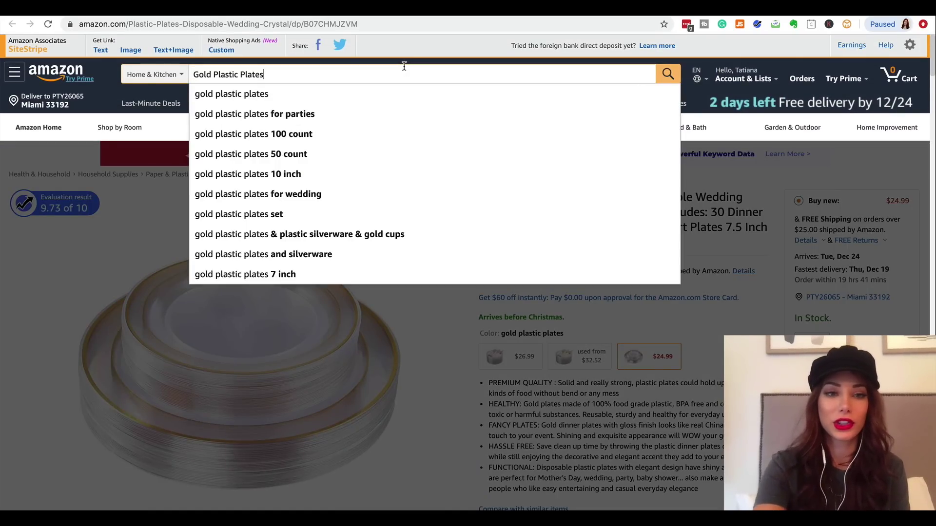
pyautogui.click(173, 83)
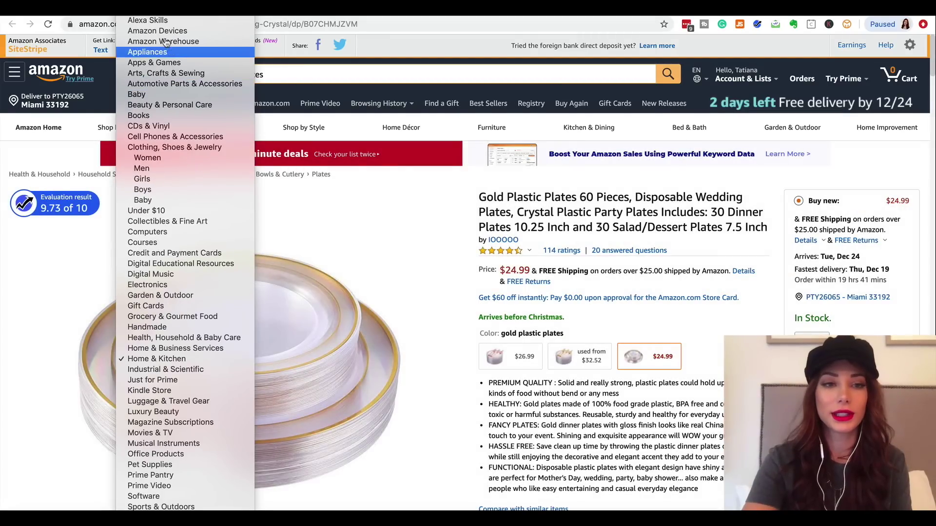
pyautogui.click(643, 101)
pyautogui.click(671, 80)
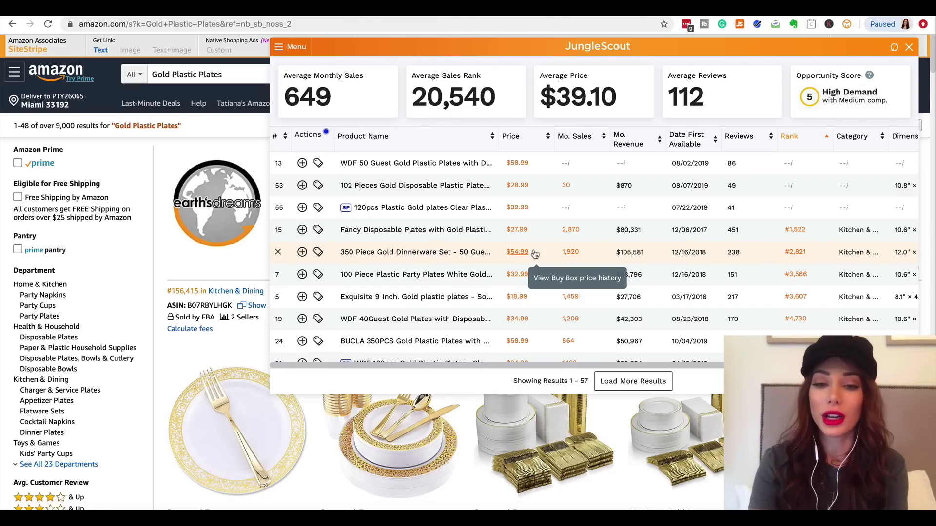
# - Review the gold plate competitors' prices, sales, revenue, reviews, dimensions and weights in Jungle Scout, and close it
pyautogui.scroll(-4, 535, 254)
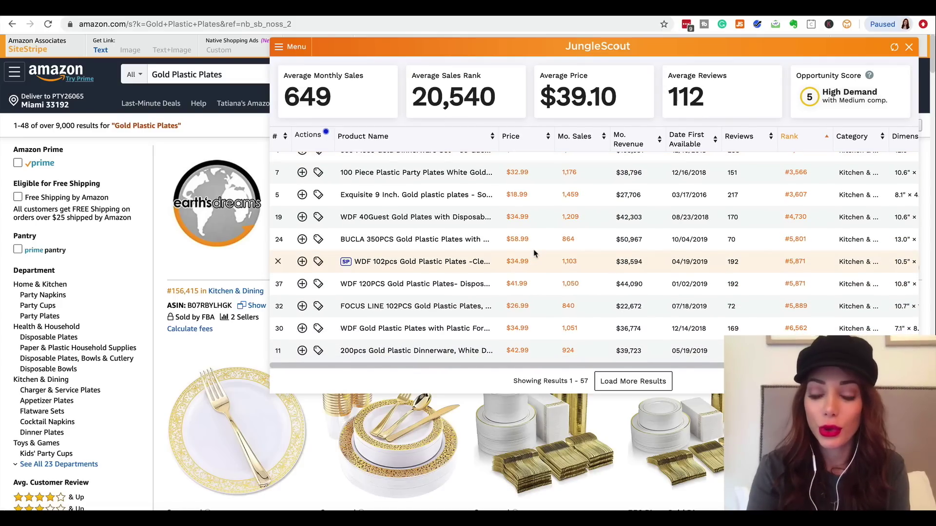
pyautogui.scroll(4, 535, 254)
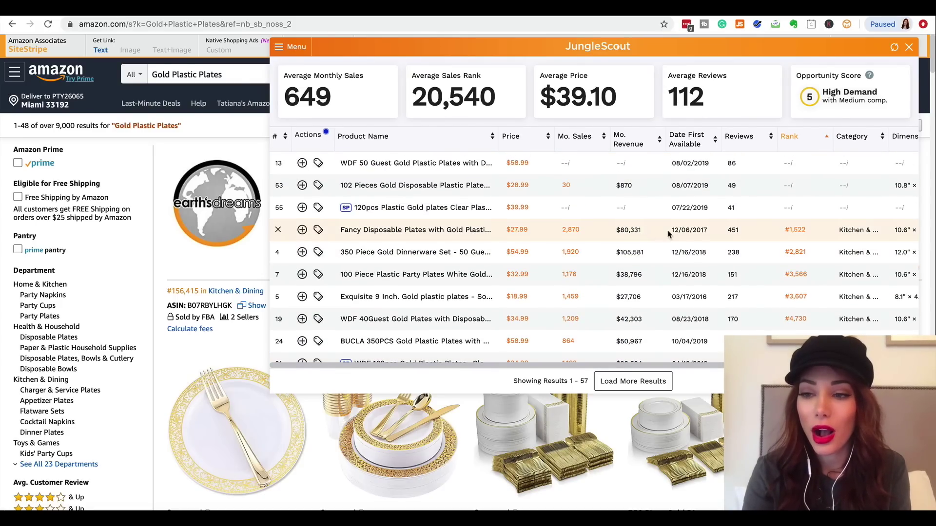
pyautogui.hscroll(5, 675, 233)
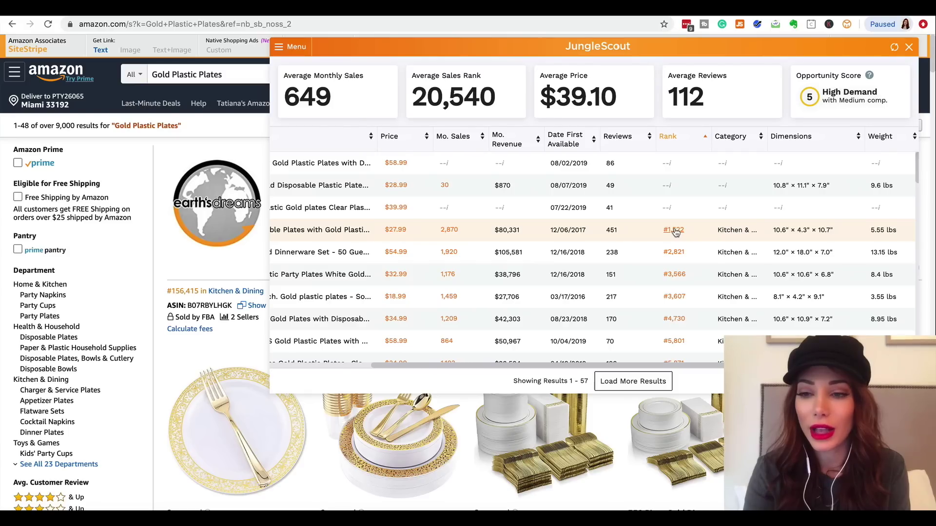
pyautogui.hscroll(1, 675, 233)
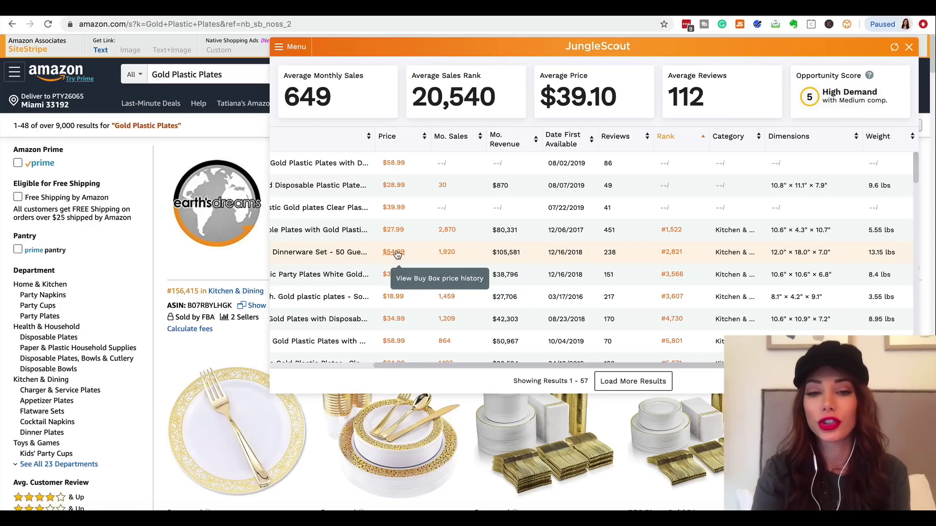
pyautogui.scroll(-2, 397, 255)
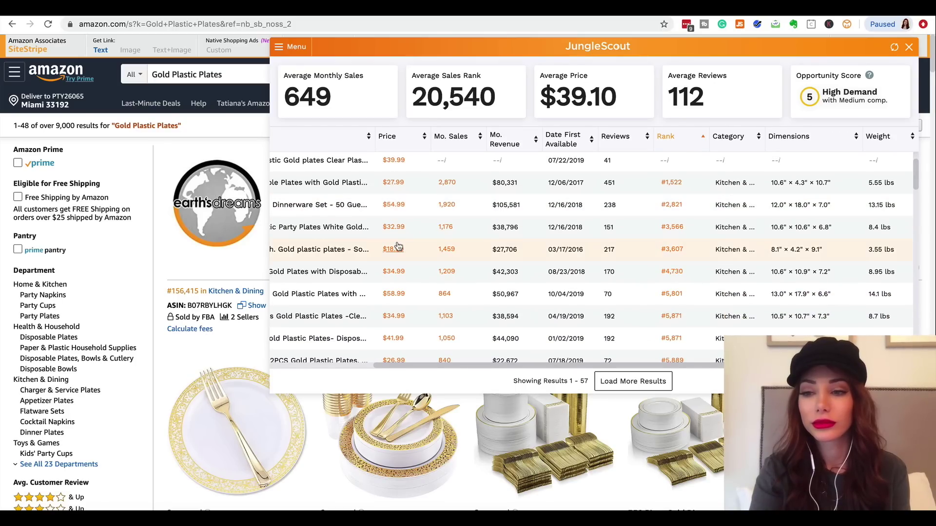
pyautogui.scroll(-3, 397, 246)
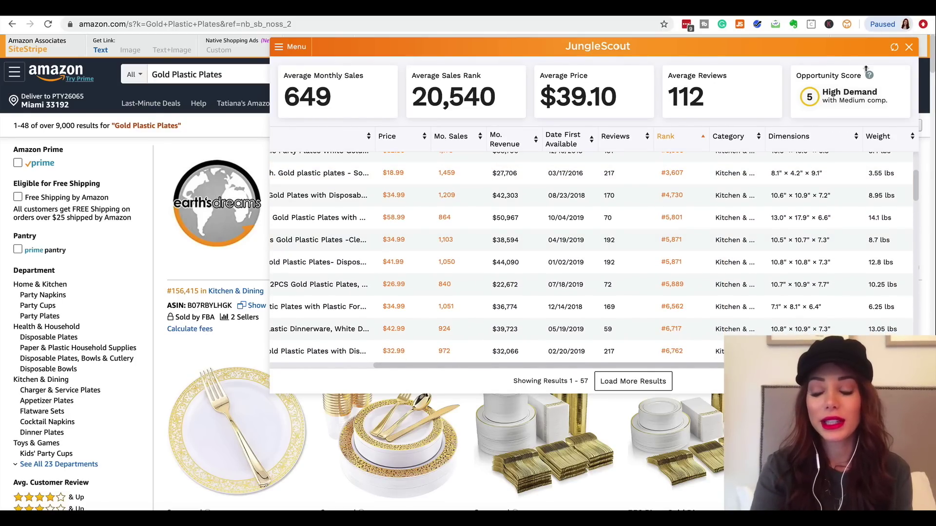
pyautogui.click(910, 47)
# - Look through the top "Gold Plastic Plates" search results, comparing the sets, prices and ratings
pyautogui.scroll(-4, 663, 138)
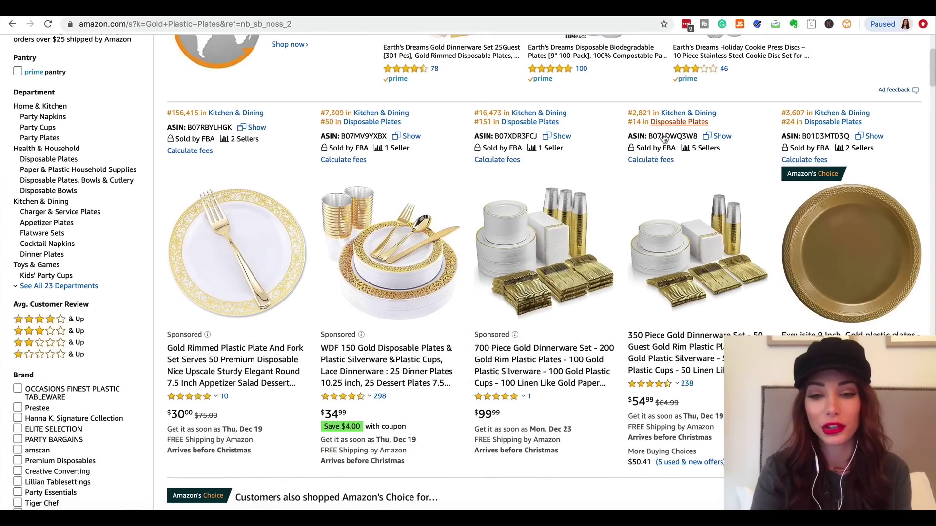
pyautogui.scroll(-1, 480, 312)
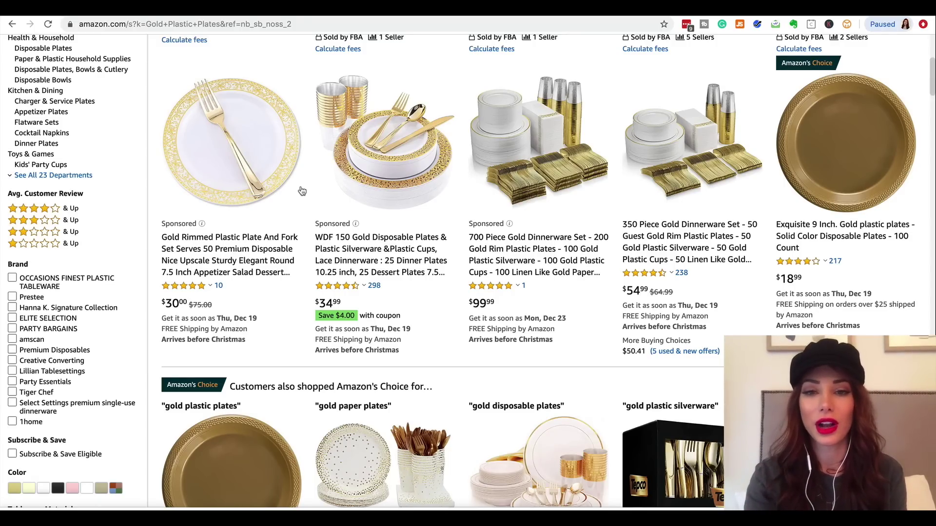
pyautogui.scroll(6, 457, 166)
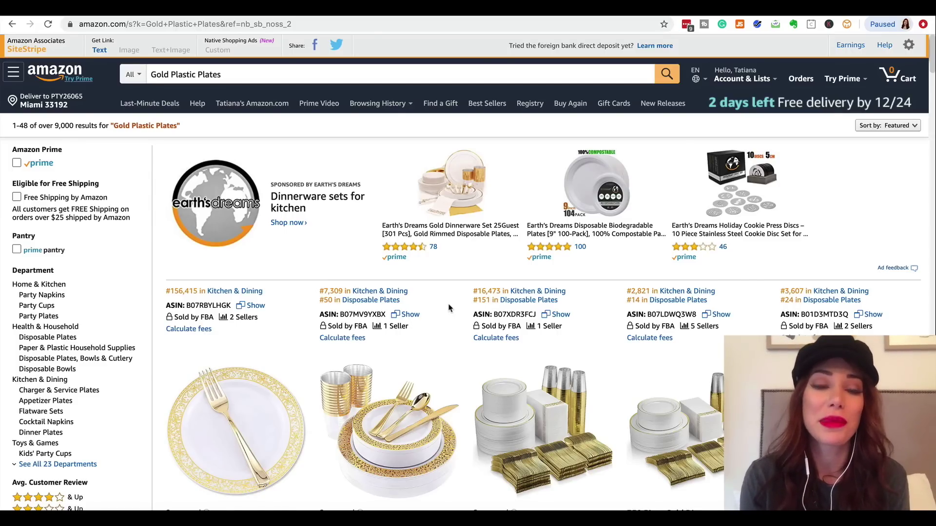